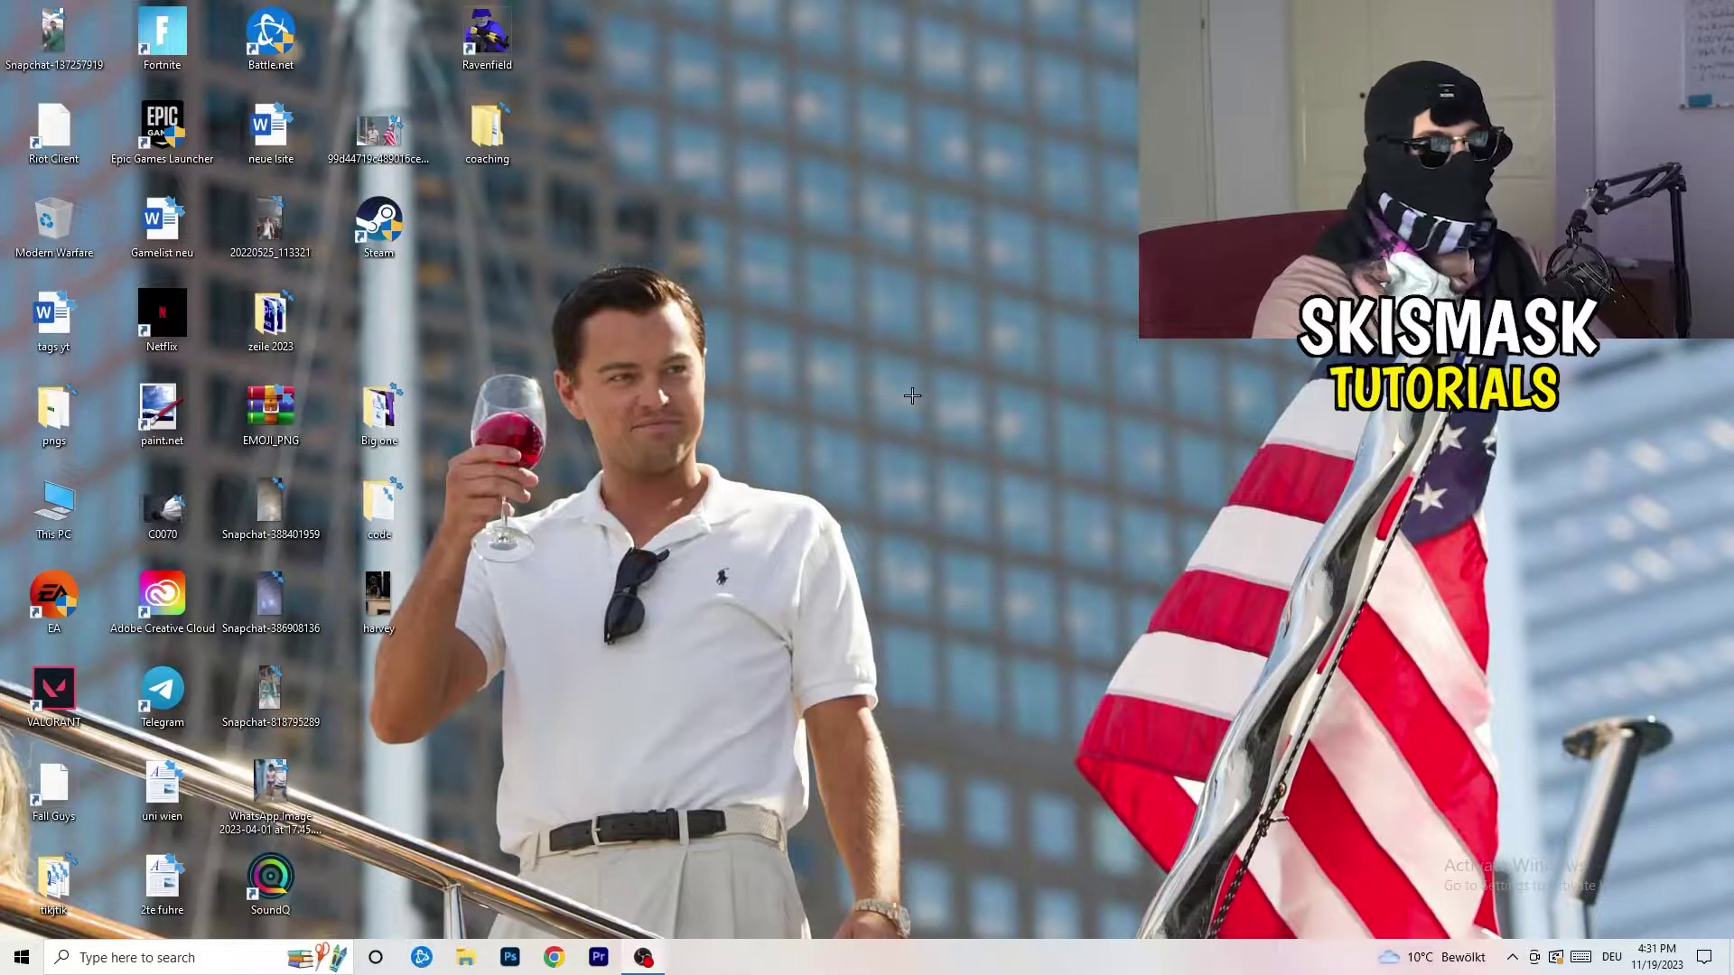
# - Open the NVIDIA Control Panel from the desktop and start a new custom resolution for the display
pyautogui.rightClick(931, 322)
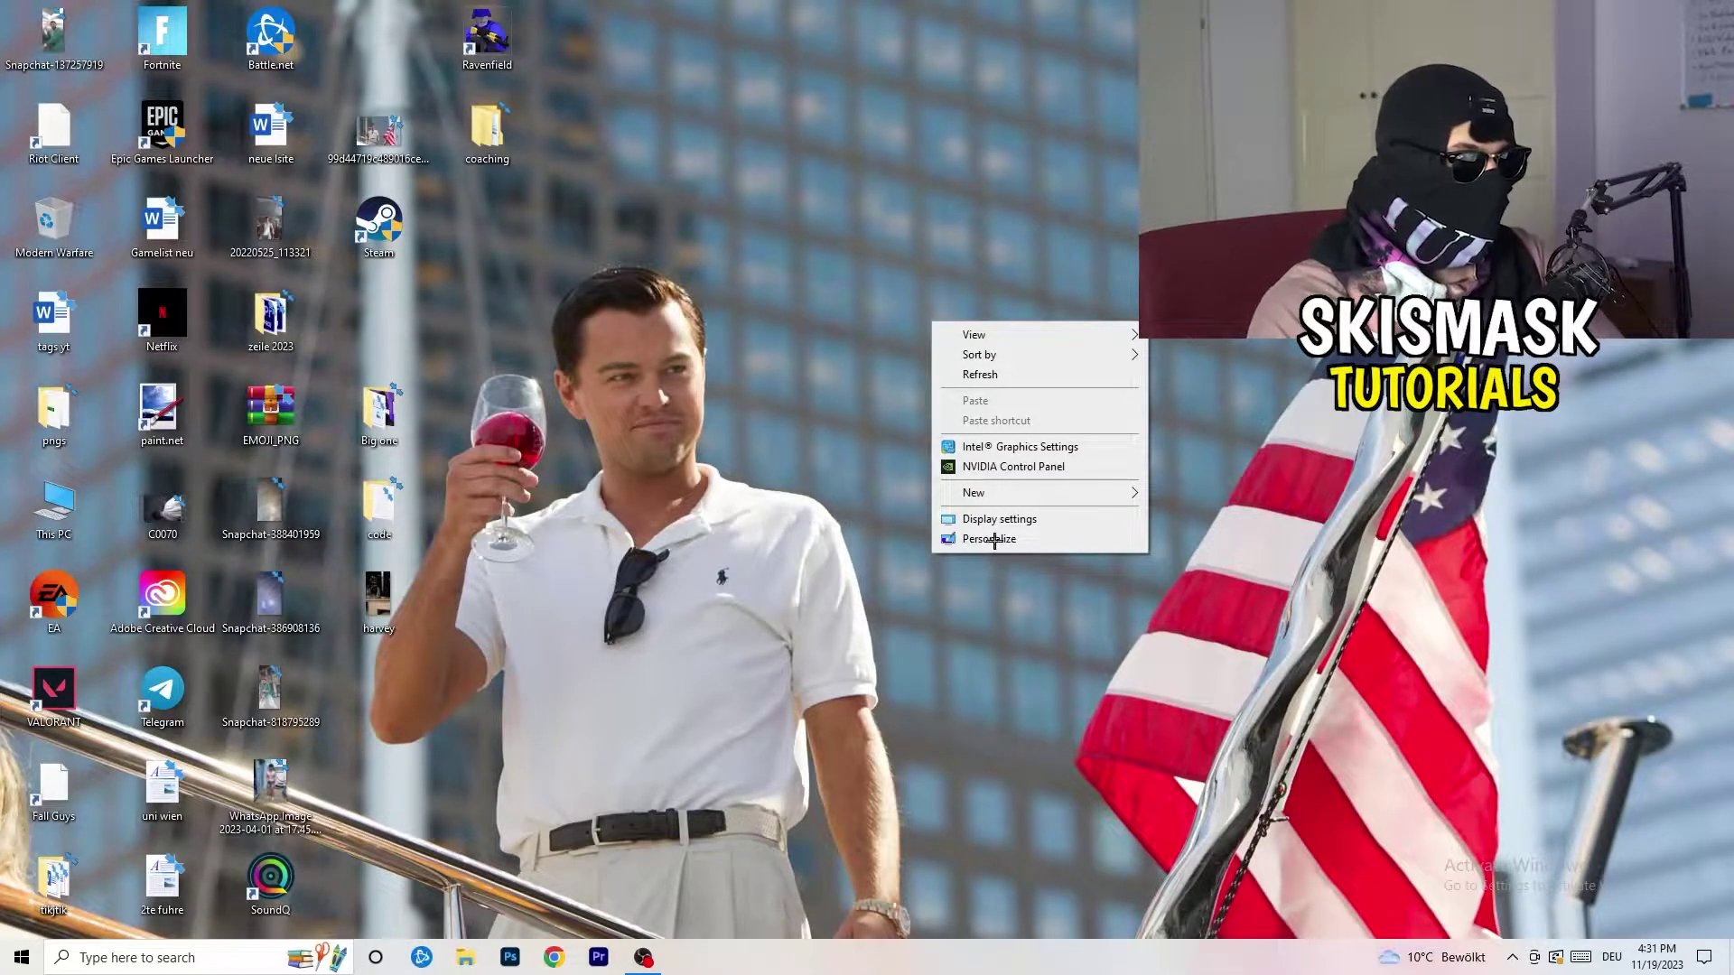
pyautogui.click(989, 466)
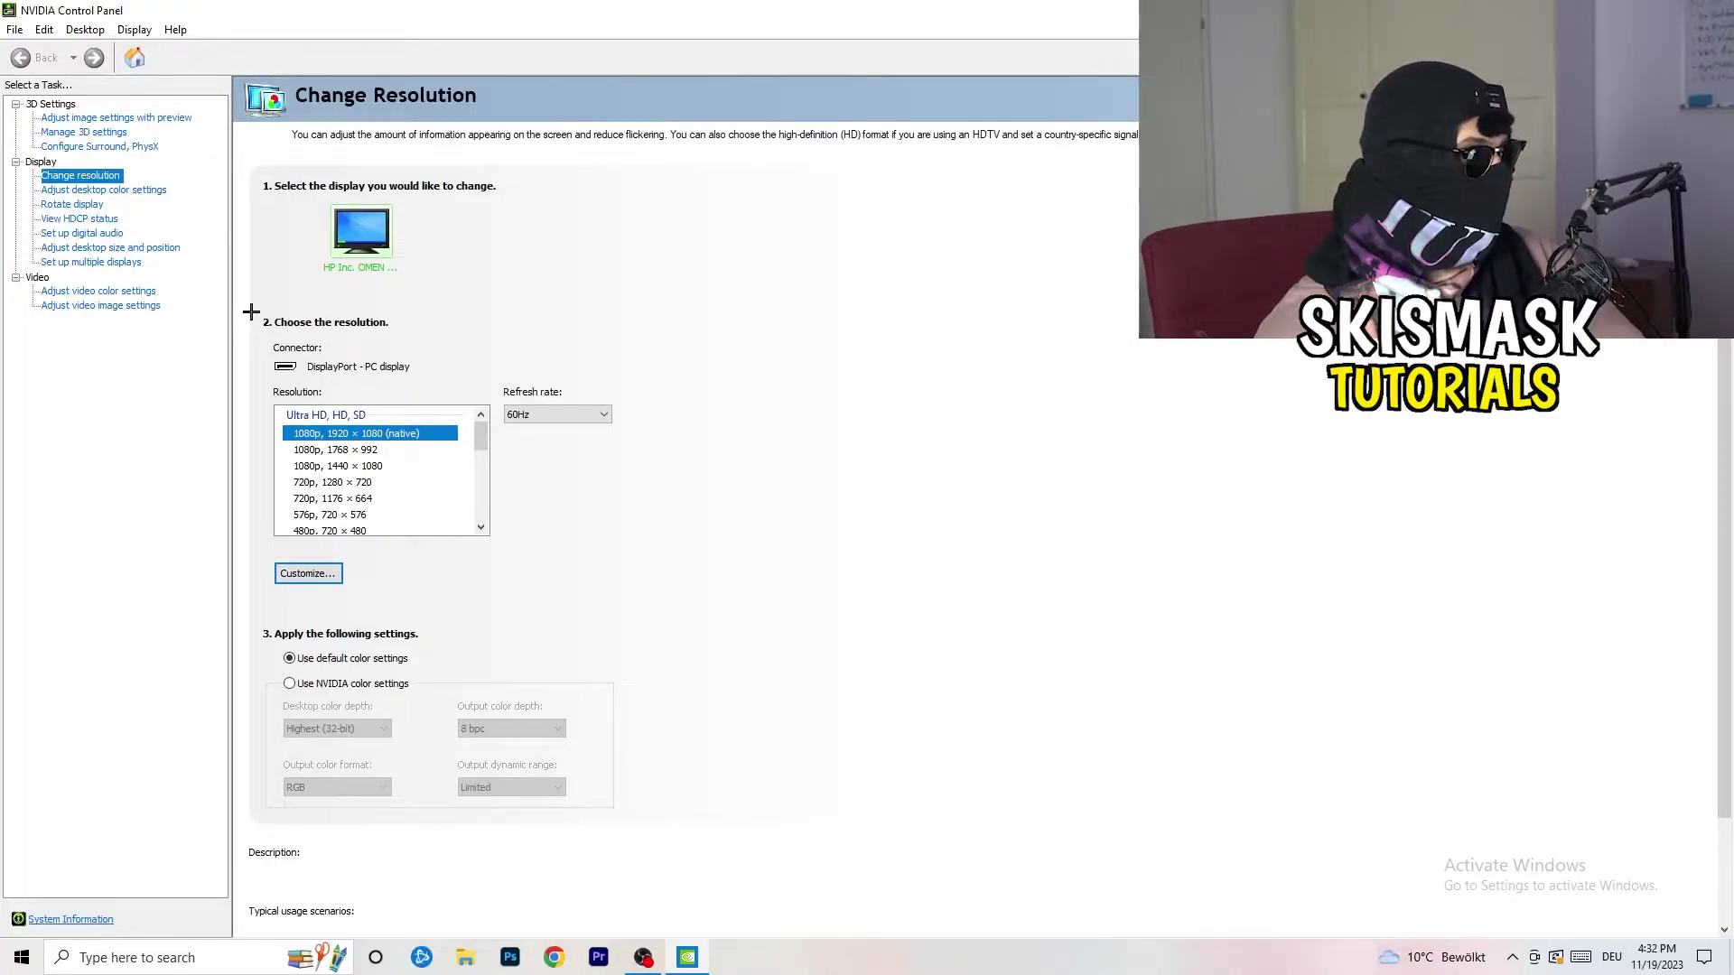
pyautogui.click(324, 574)
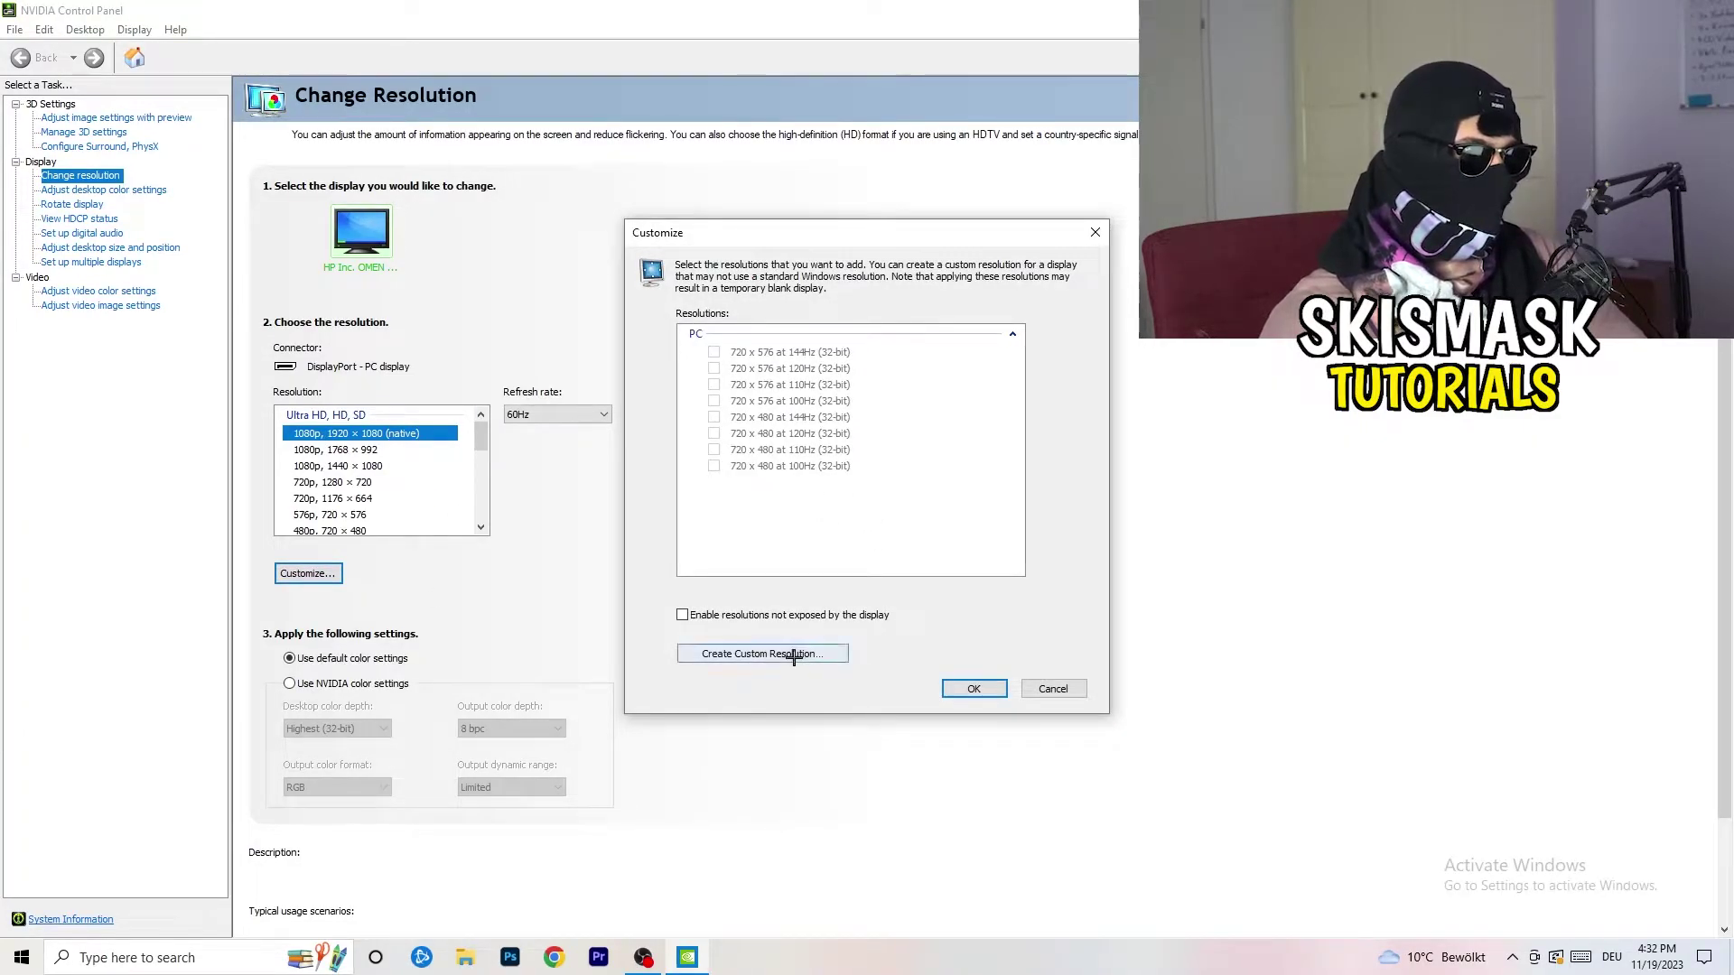
pyautogui.click(795, 652)
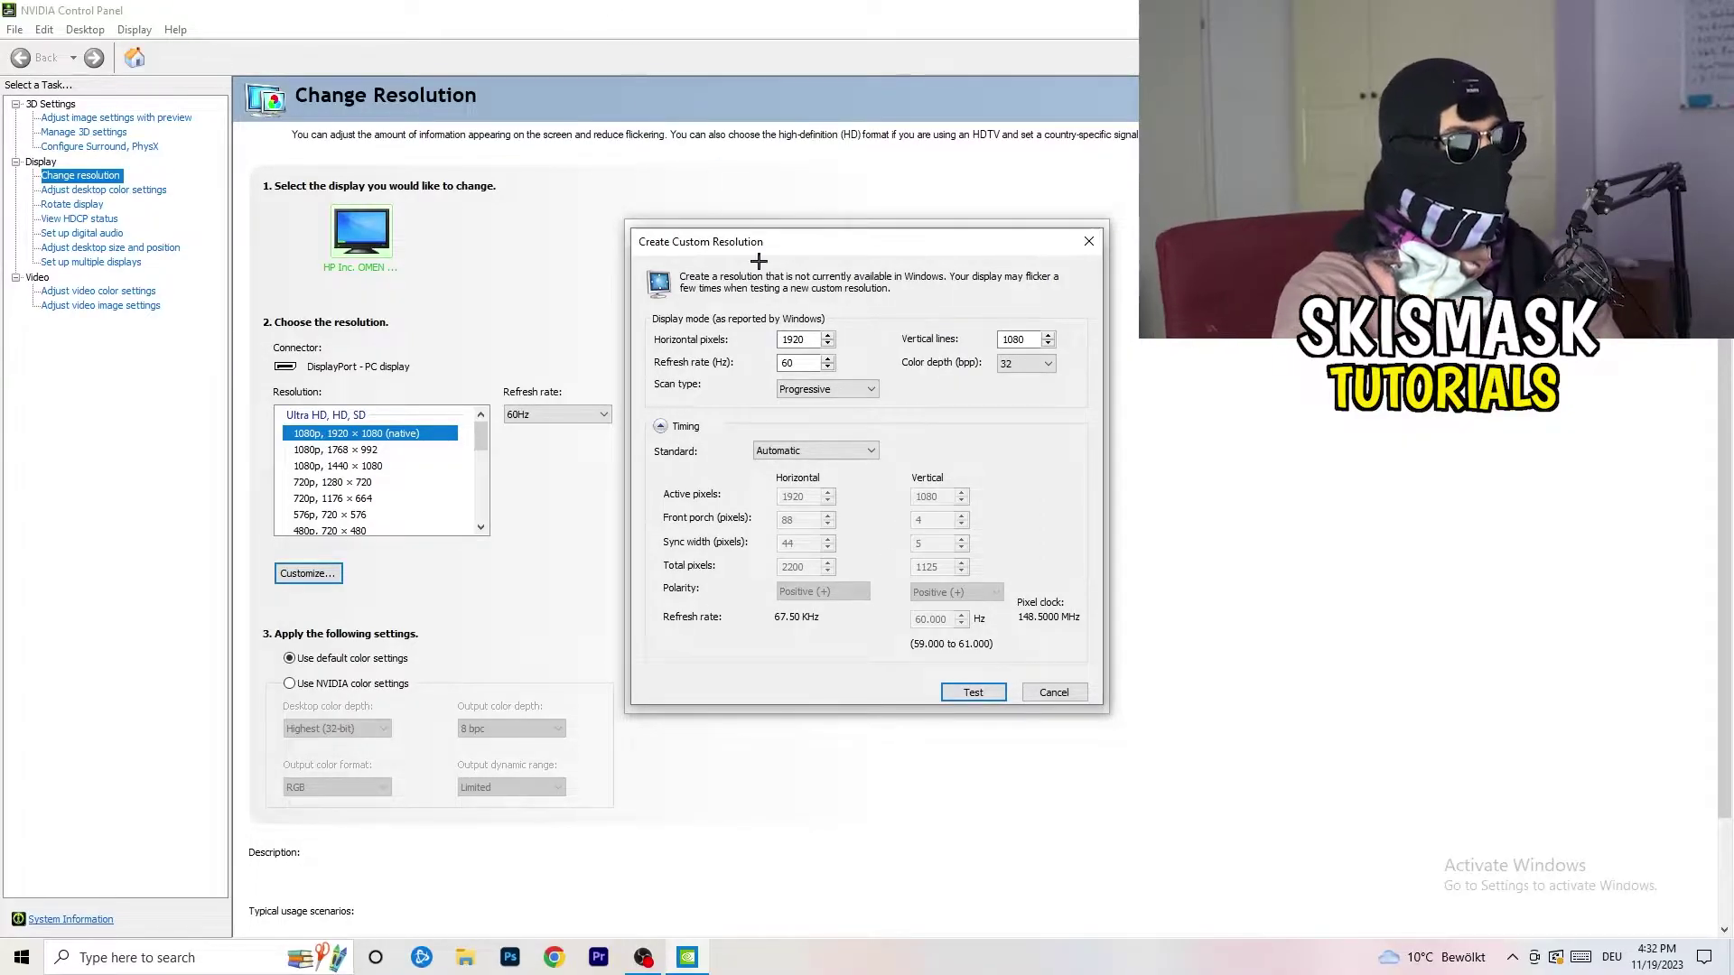
# - Set the custom resolution to 1440 horizontal pixels and 1040 vertical lines
pyautogui.doubleClick(811, 341)
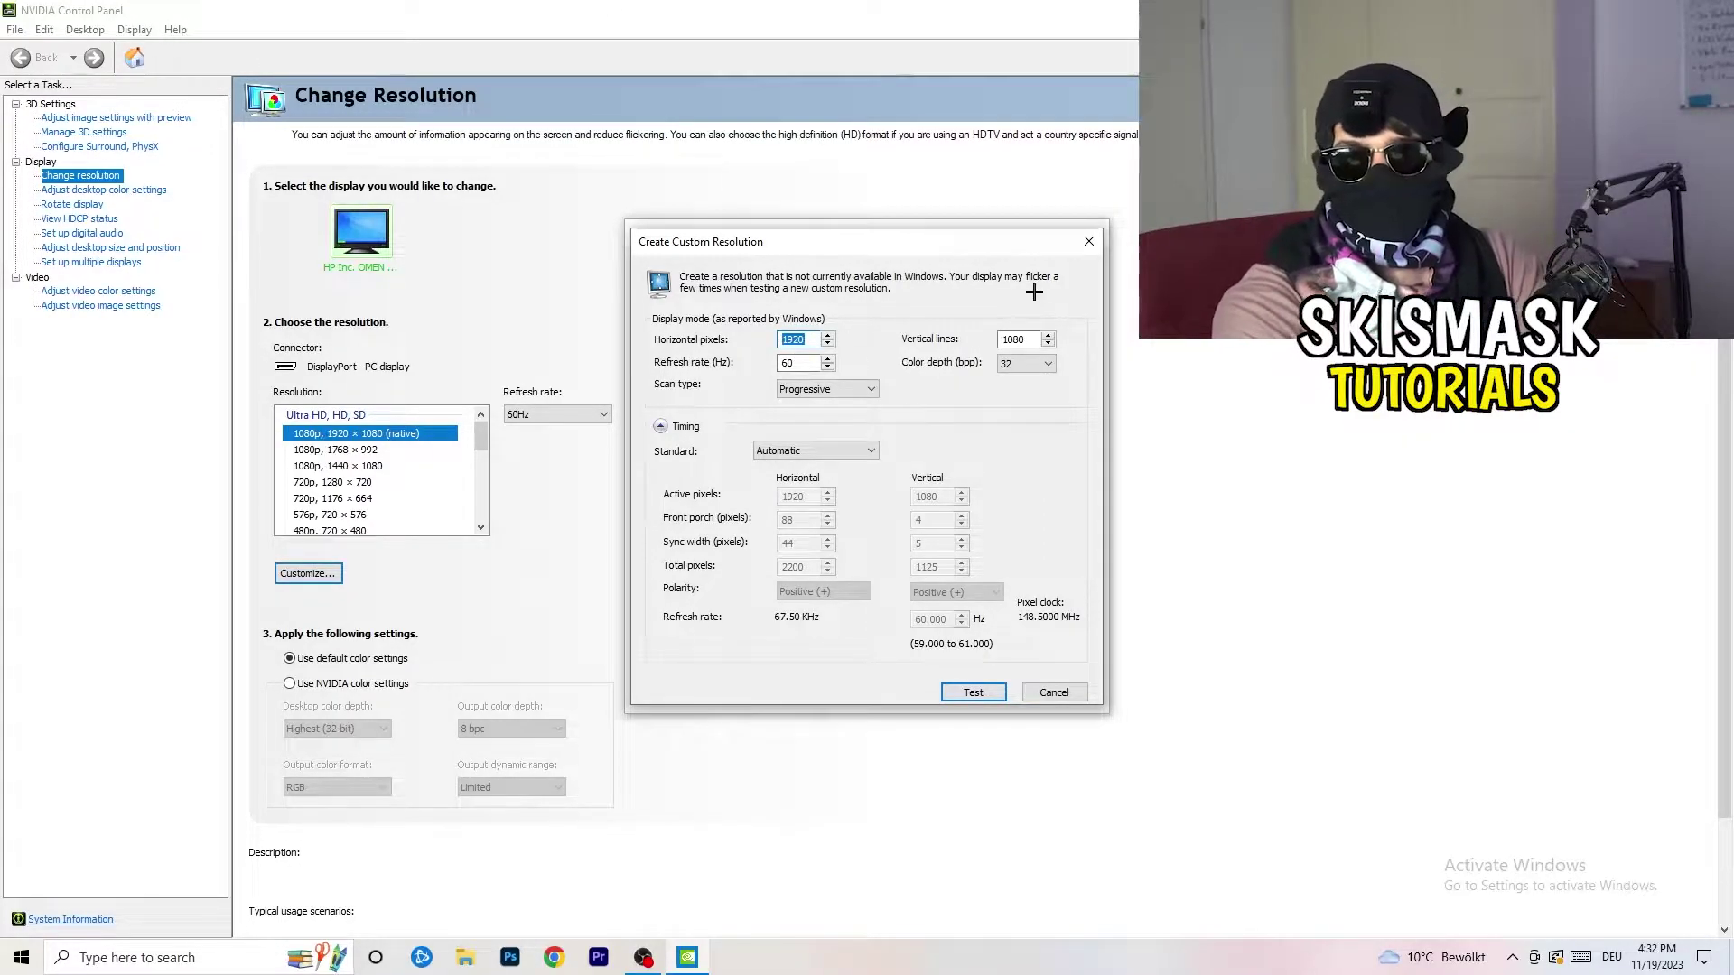
pyautogui.write('1')
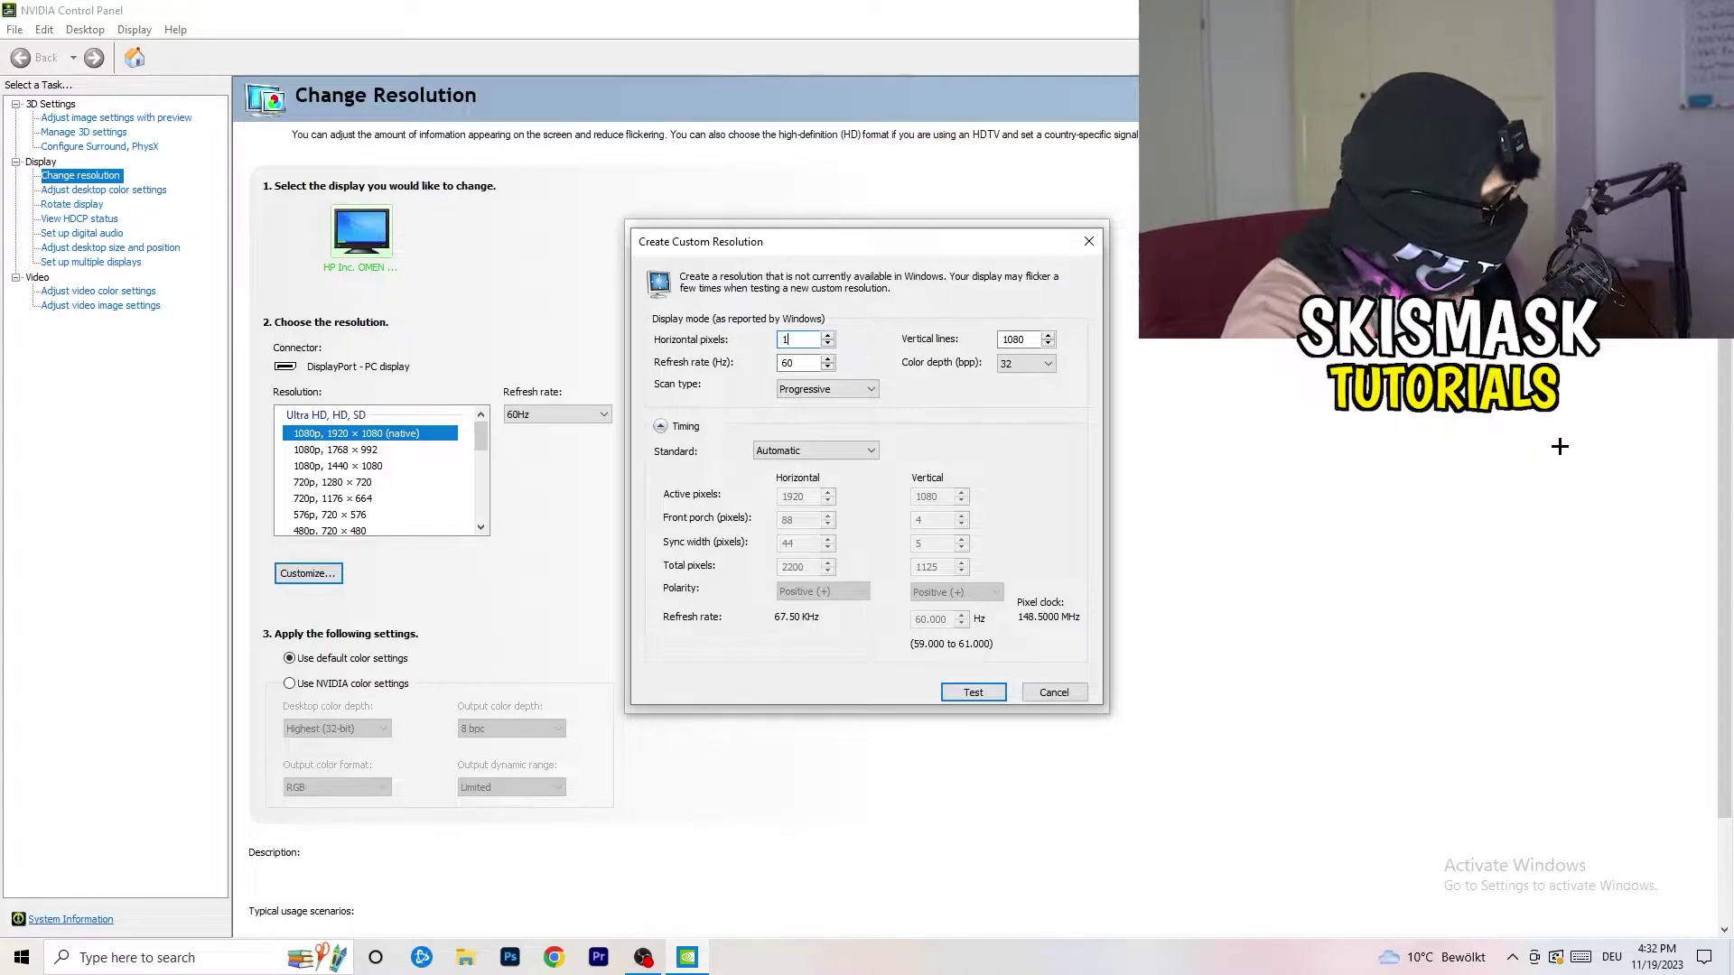
pyautogui.write('140')
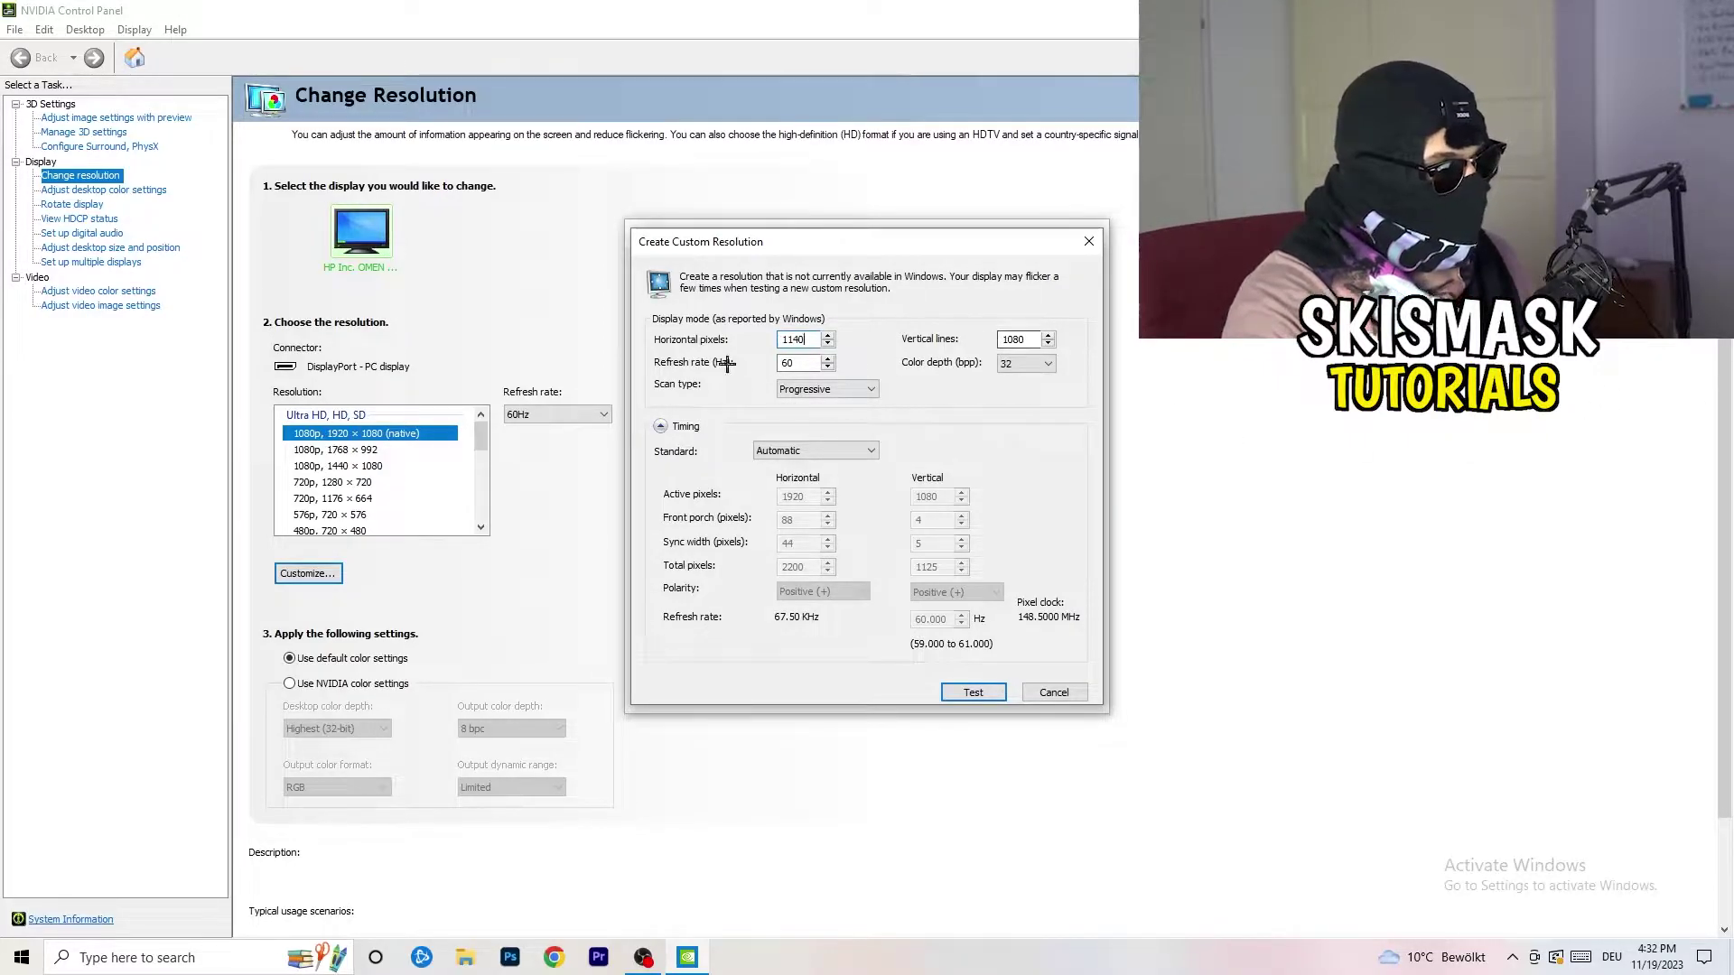
pyautogui.press('BackSpace')
pyautogui.press('BackSpace')
pyautogui.press('BackSpace')
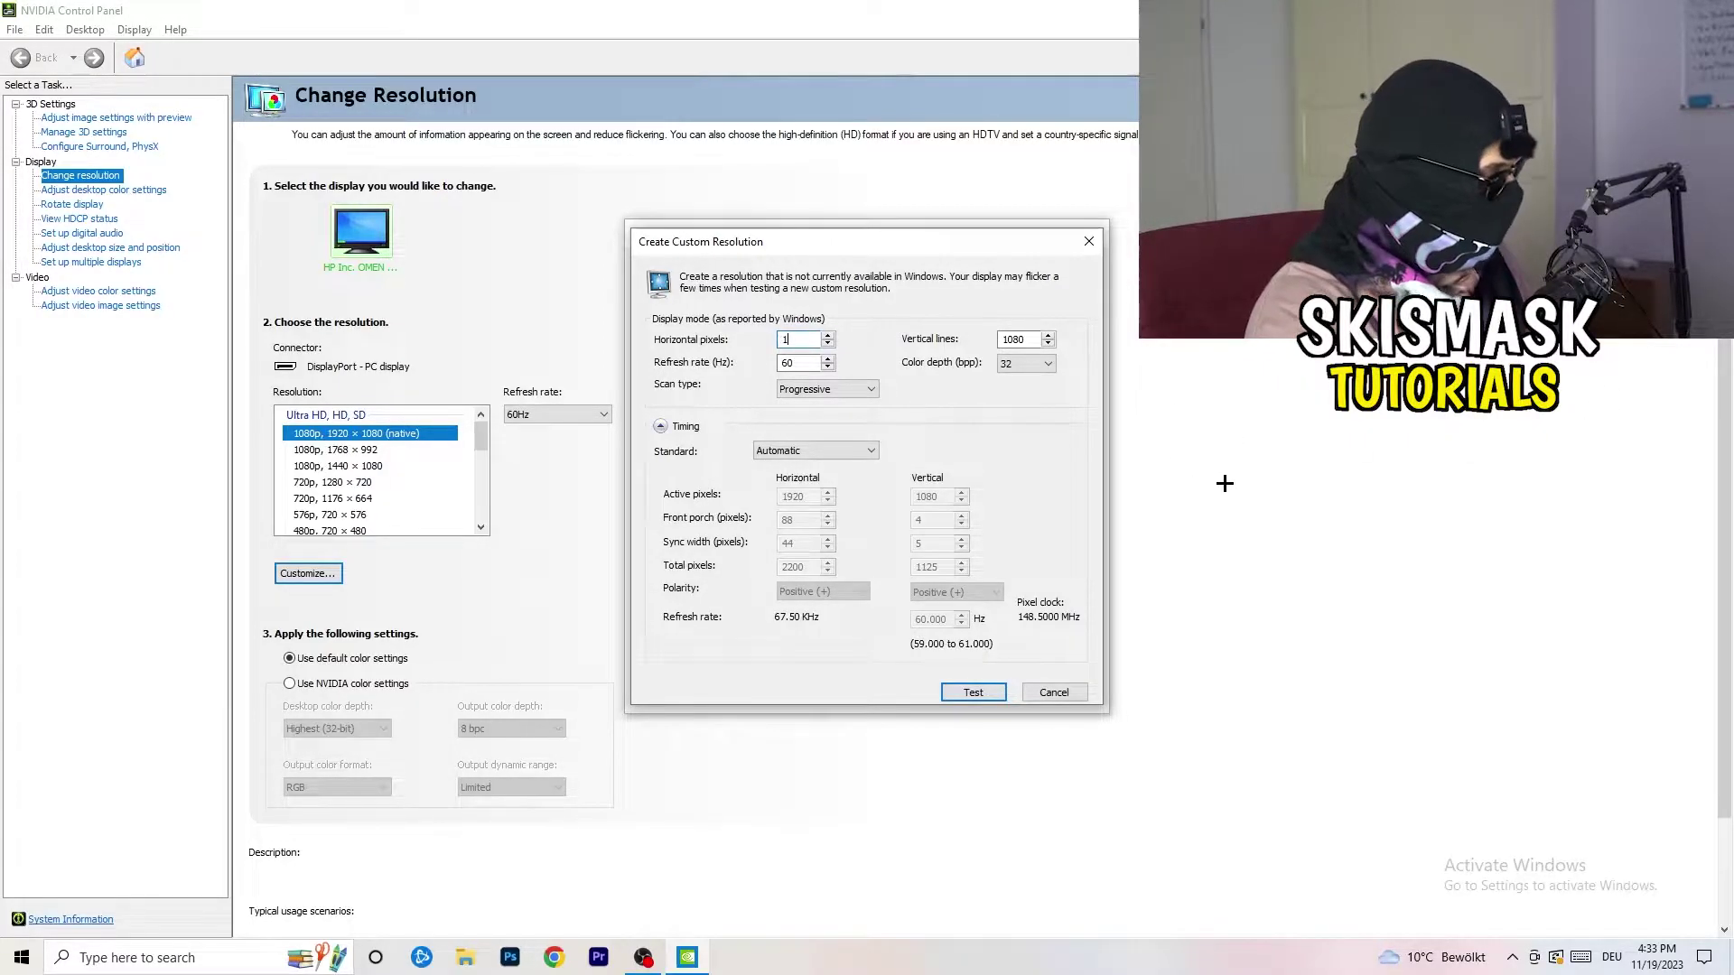
pyautogui.write('440')
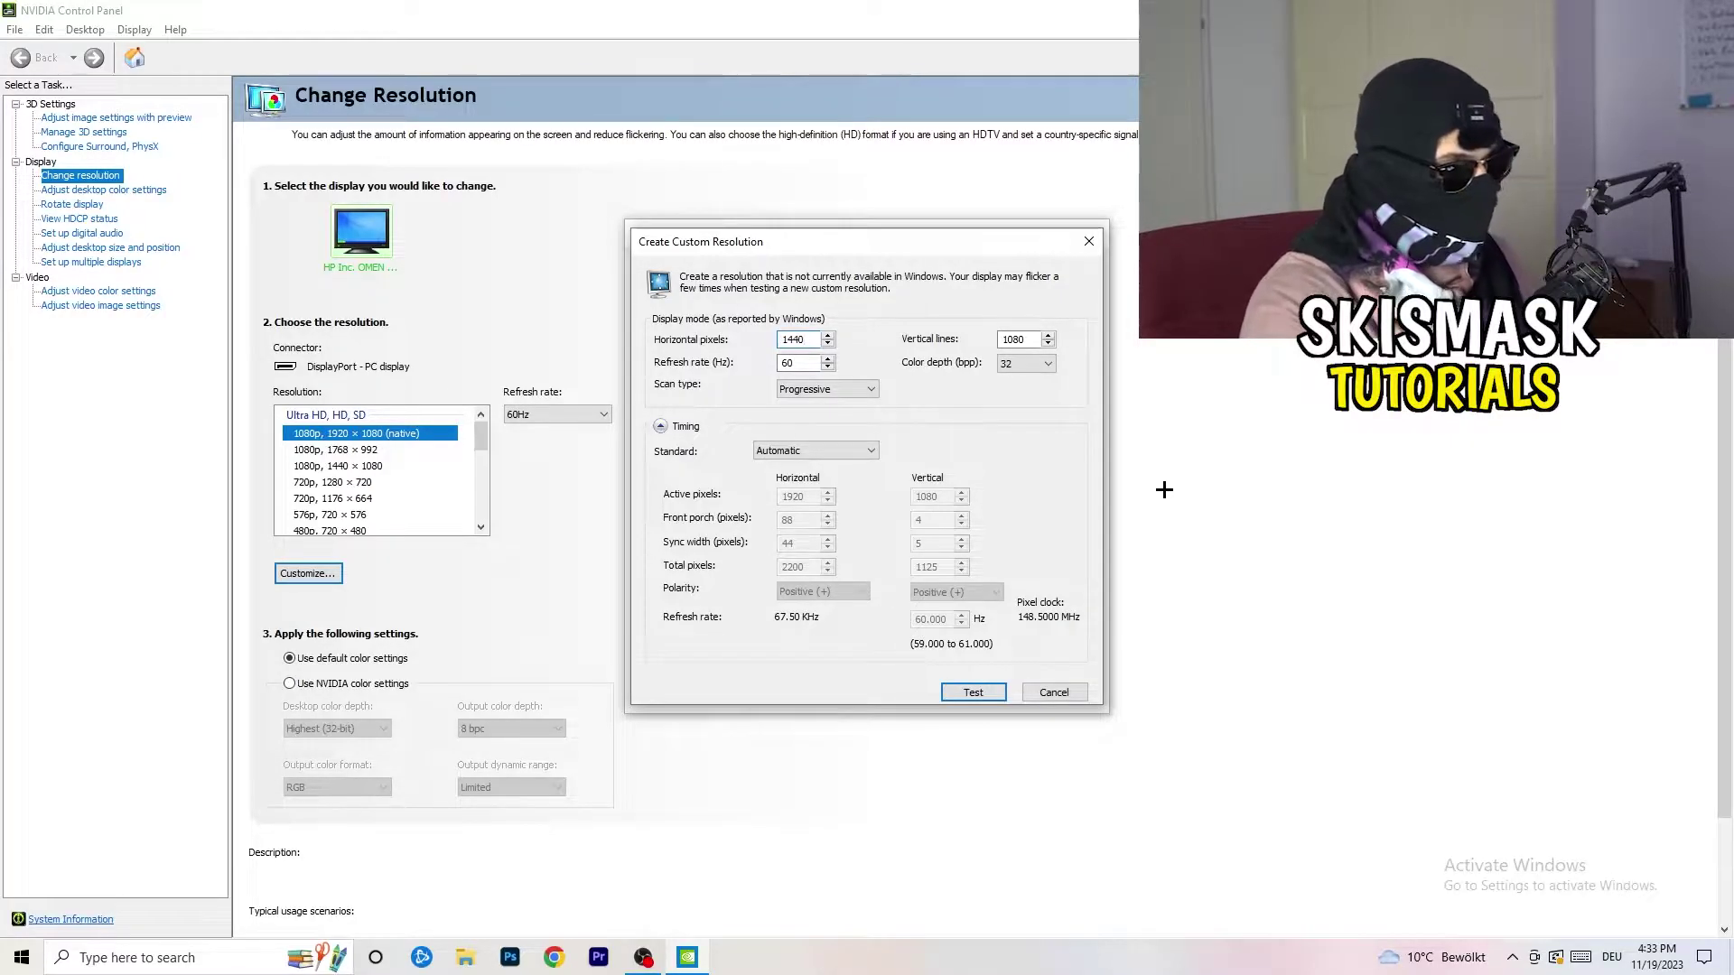
pyautogui.doubleClick(1013, 340)
pyautogui.write('10')
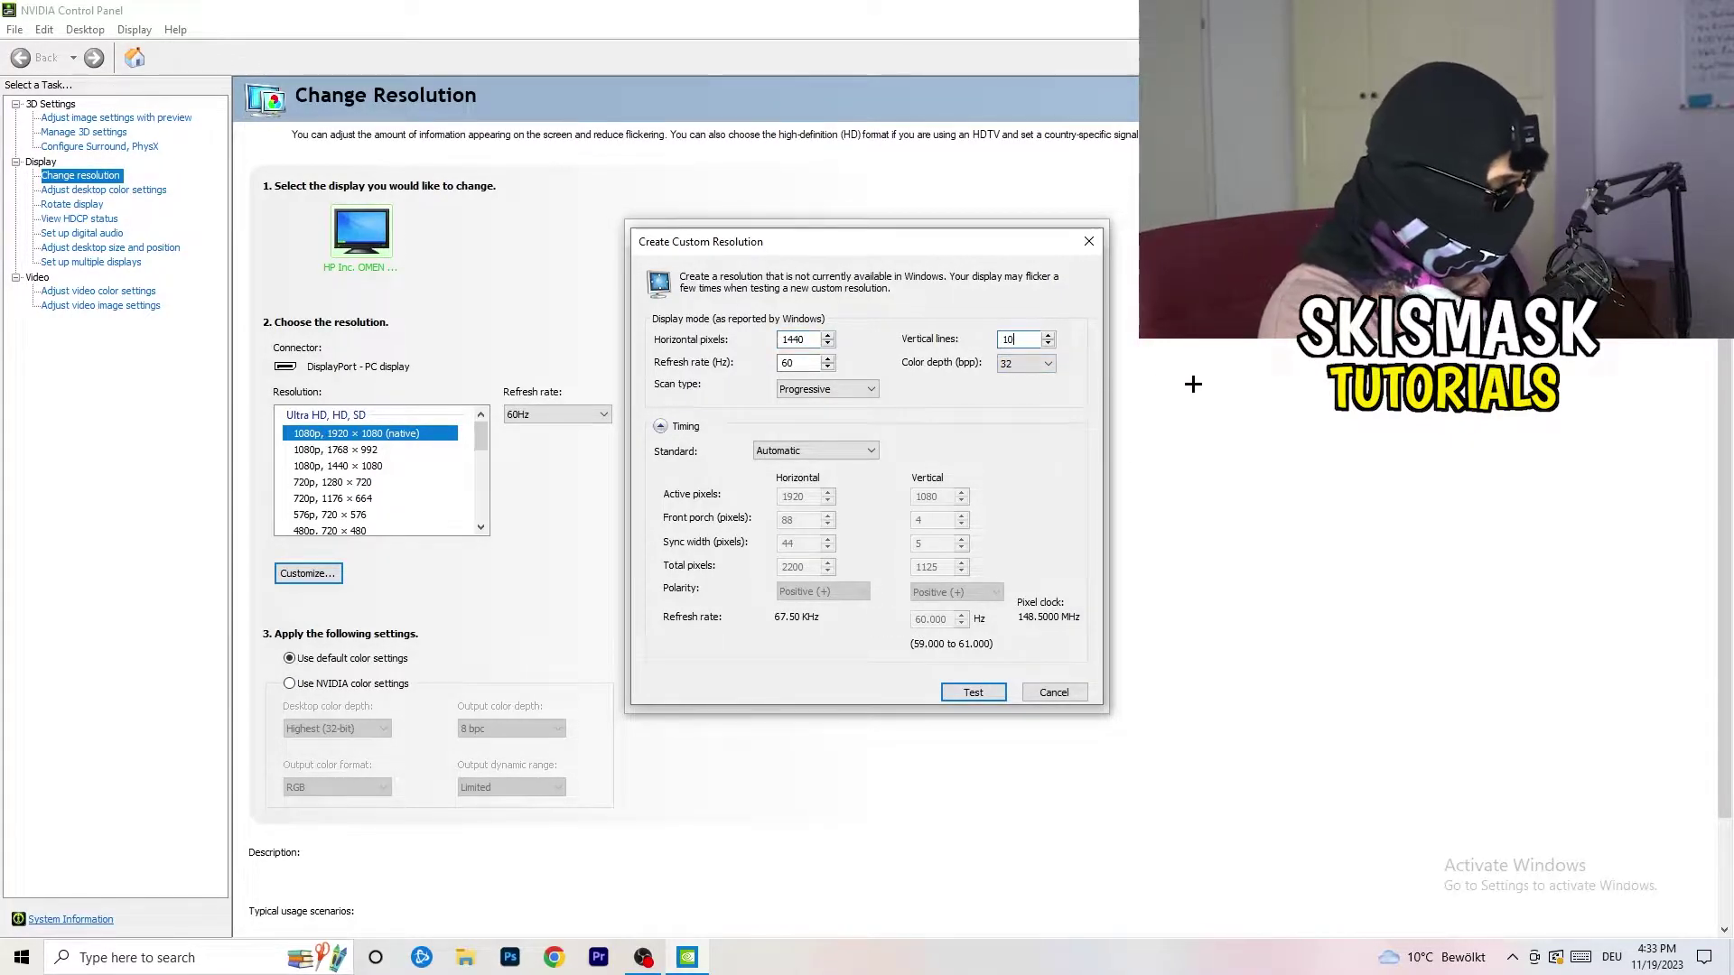
pyautogui.write('40')
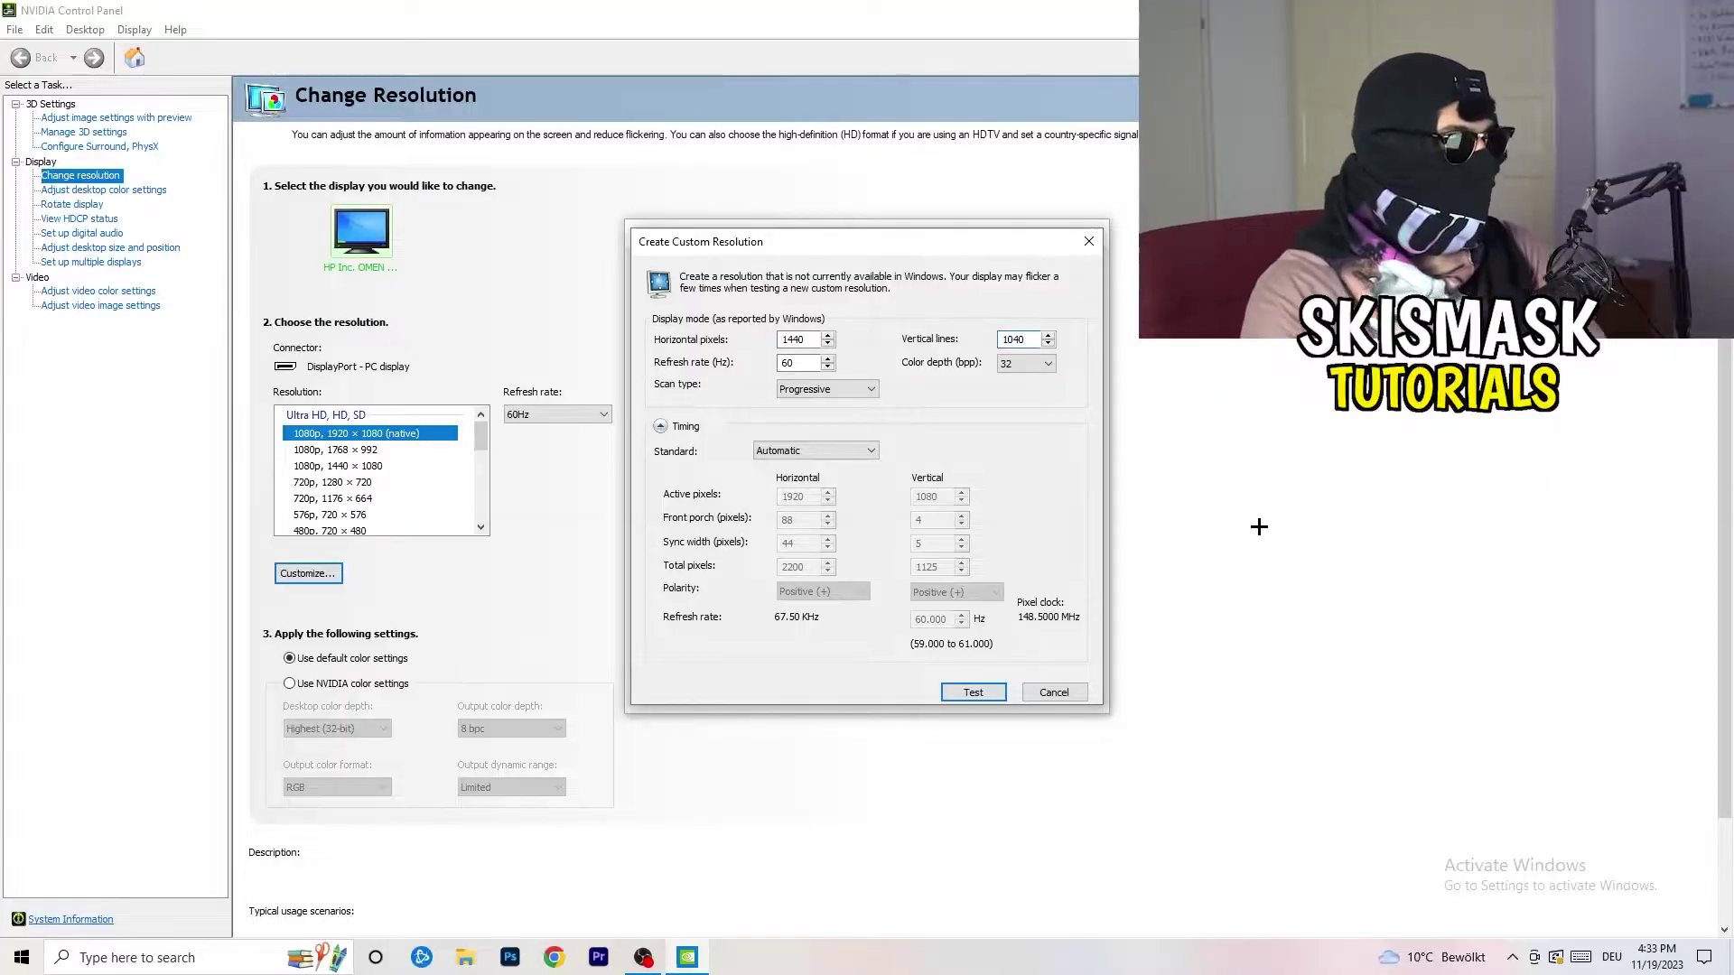
# - Keep the custom resolution's scan type at Progressive and set its timing standard to CVT reduced blank
pyautogui.click(844, 389)
pyautogui.click(940, 388)
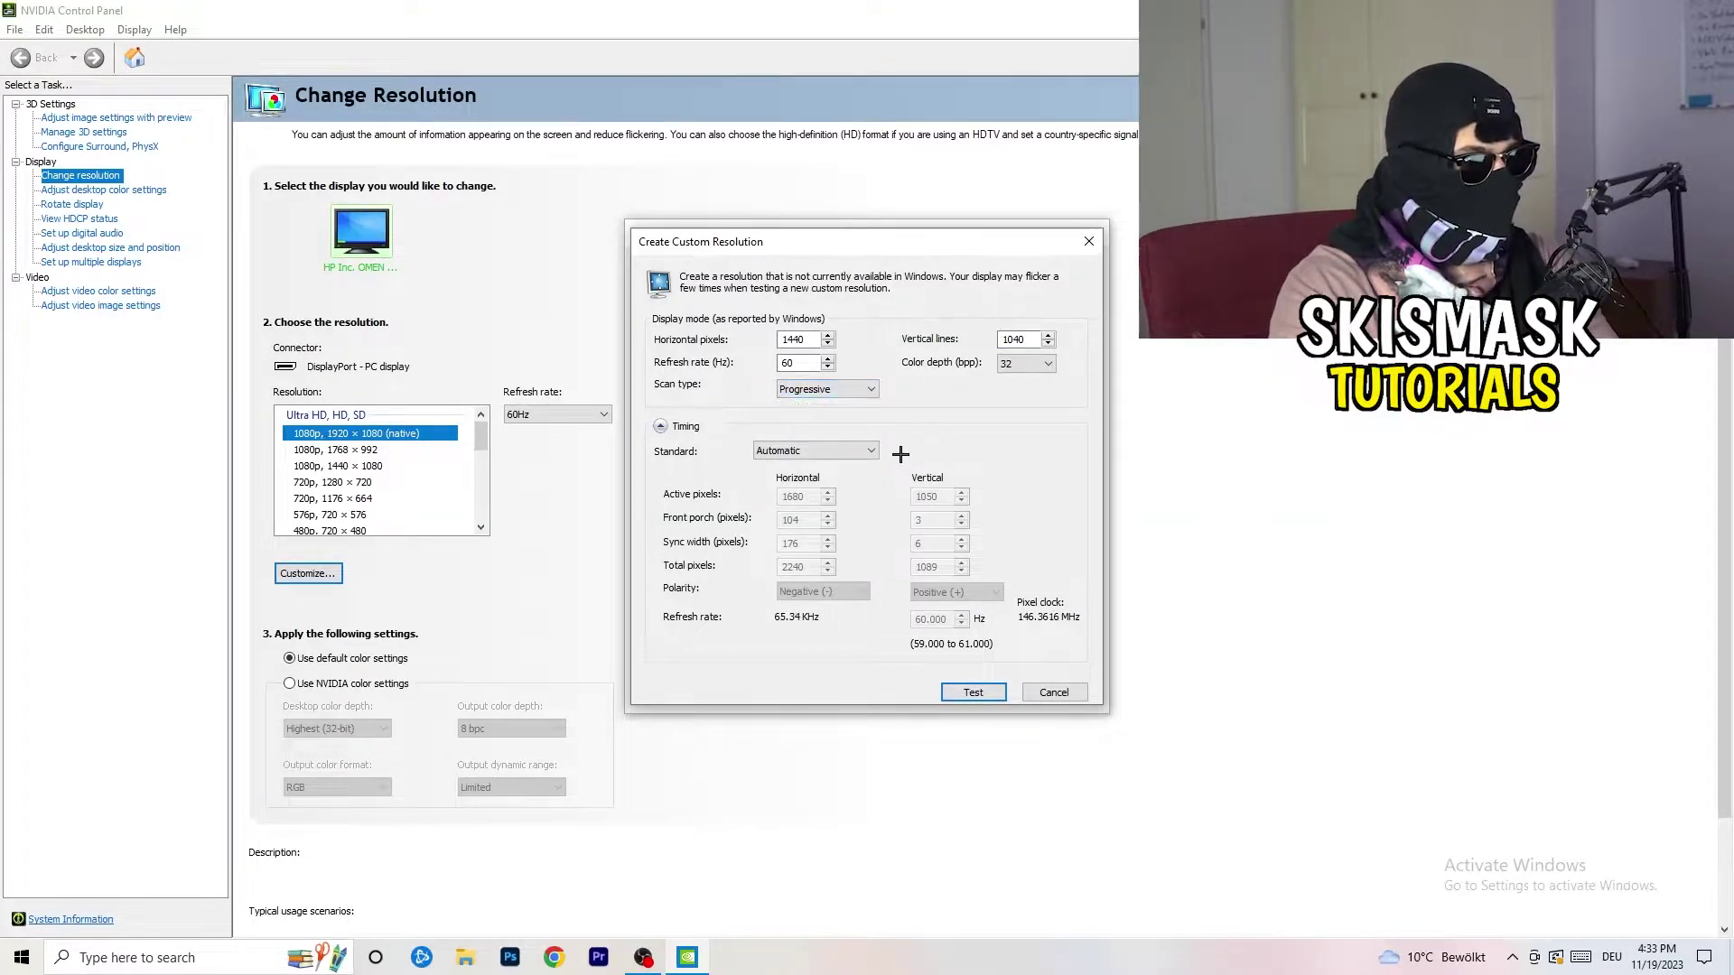
pyautogui.click(837, 450)
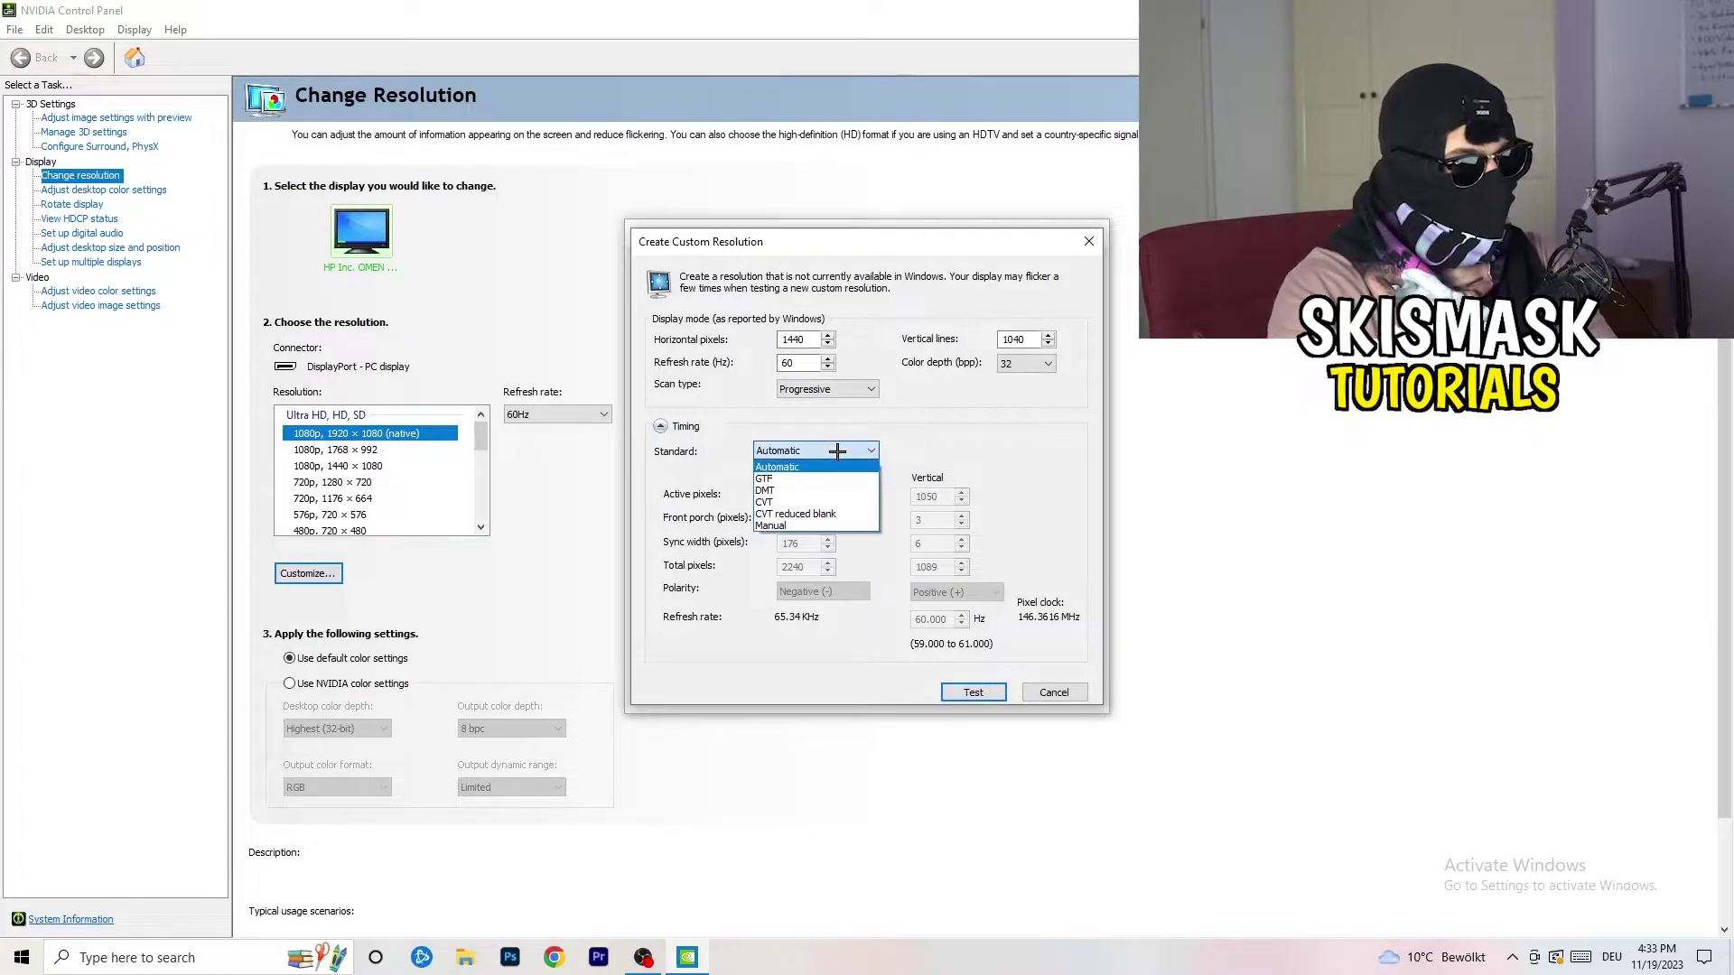
pyautogui.click(957, 461)
pyautogui.click(810, 454)
pyautogui.click(1019, 458)
pyautogui.click(813, 452)
pyautogui.click(816, 517)
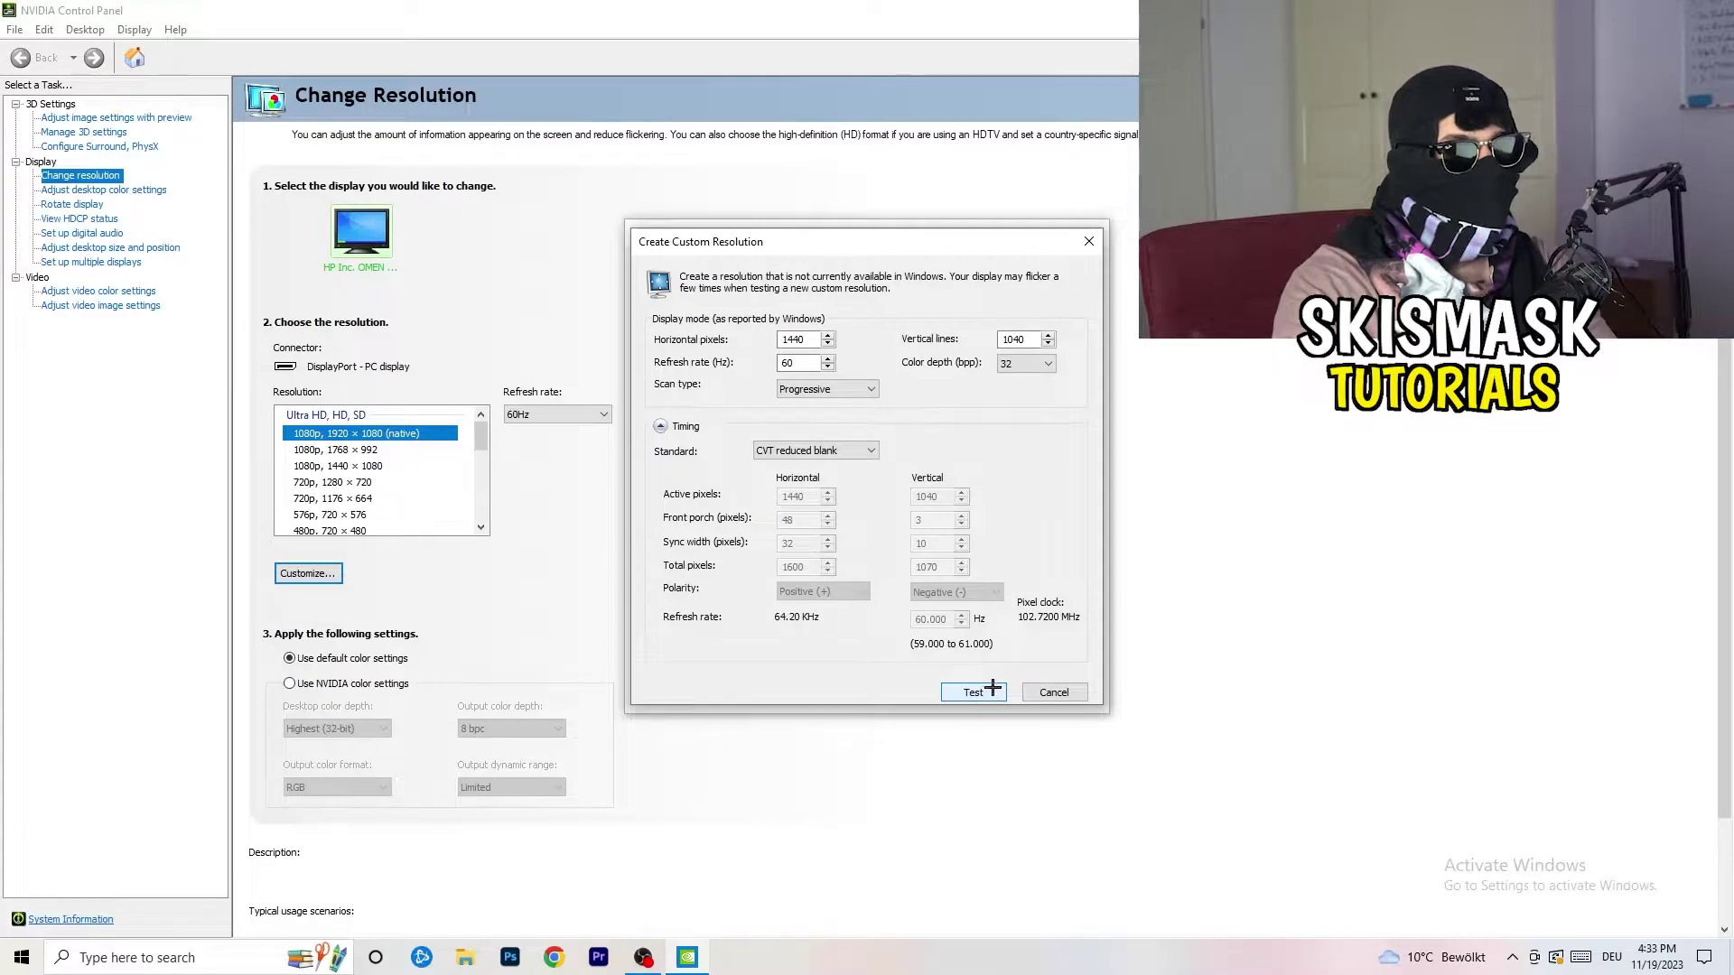
# - Discard the custom resolution and close the NVIDIA Control Panel
pyautogui.click(1090, 238)
pyautogui.click(1104, 225)
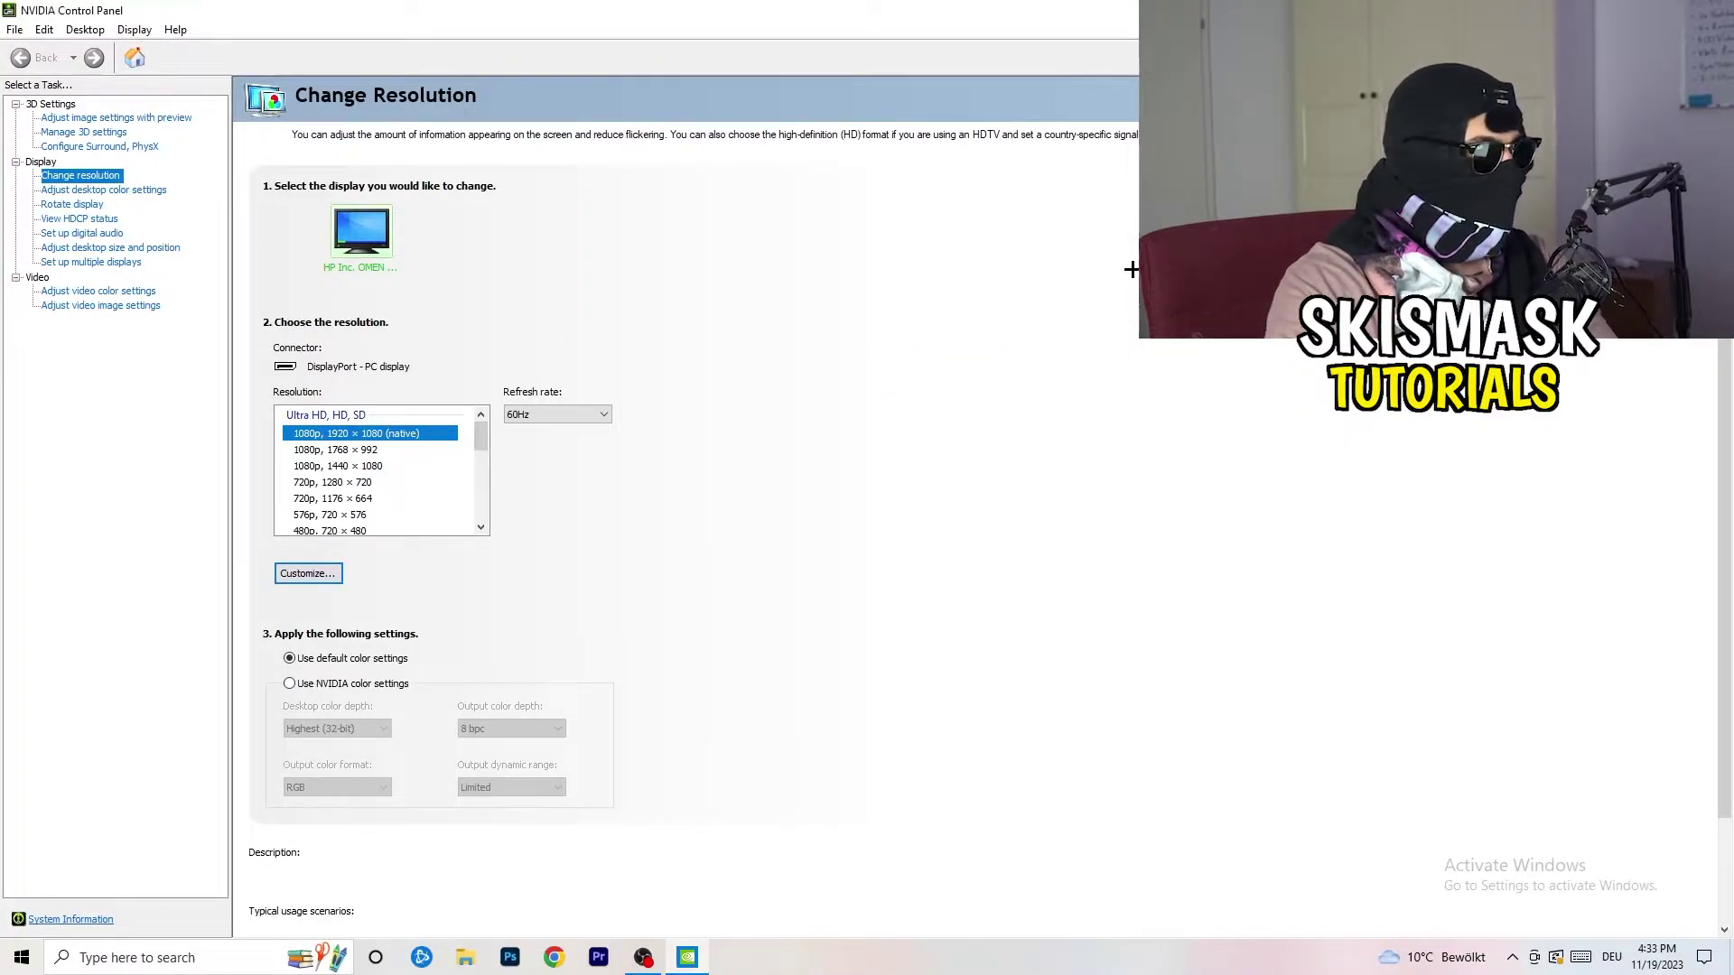
pyautogui.hotkey('alt', 'F4')
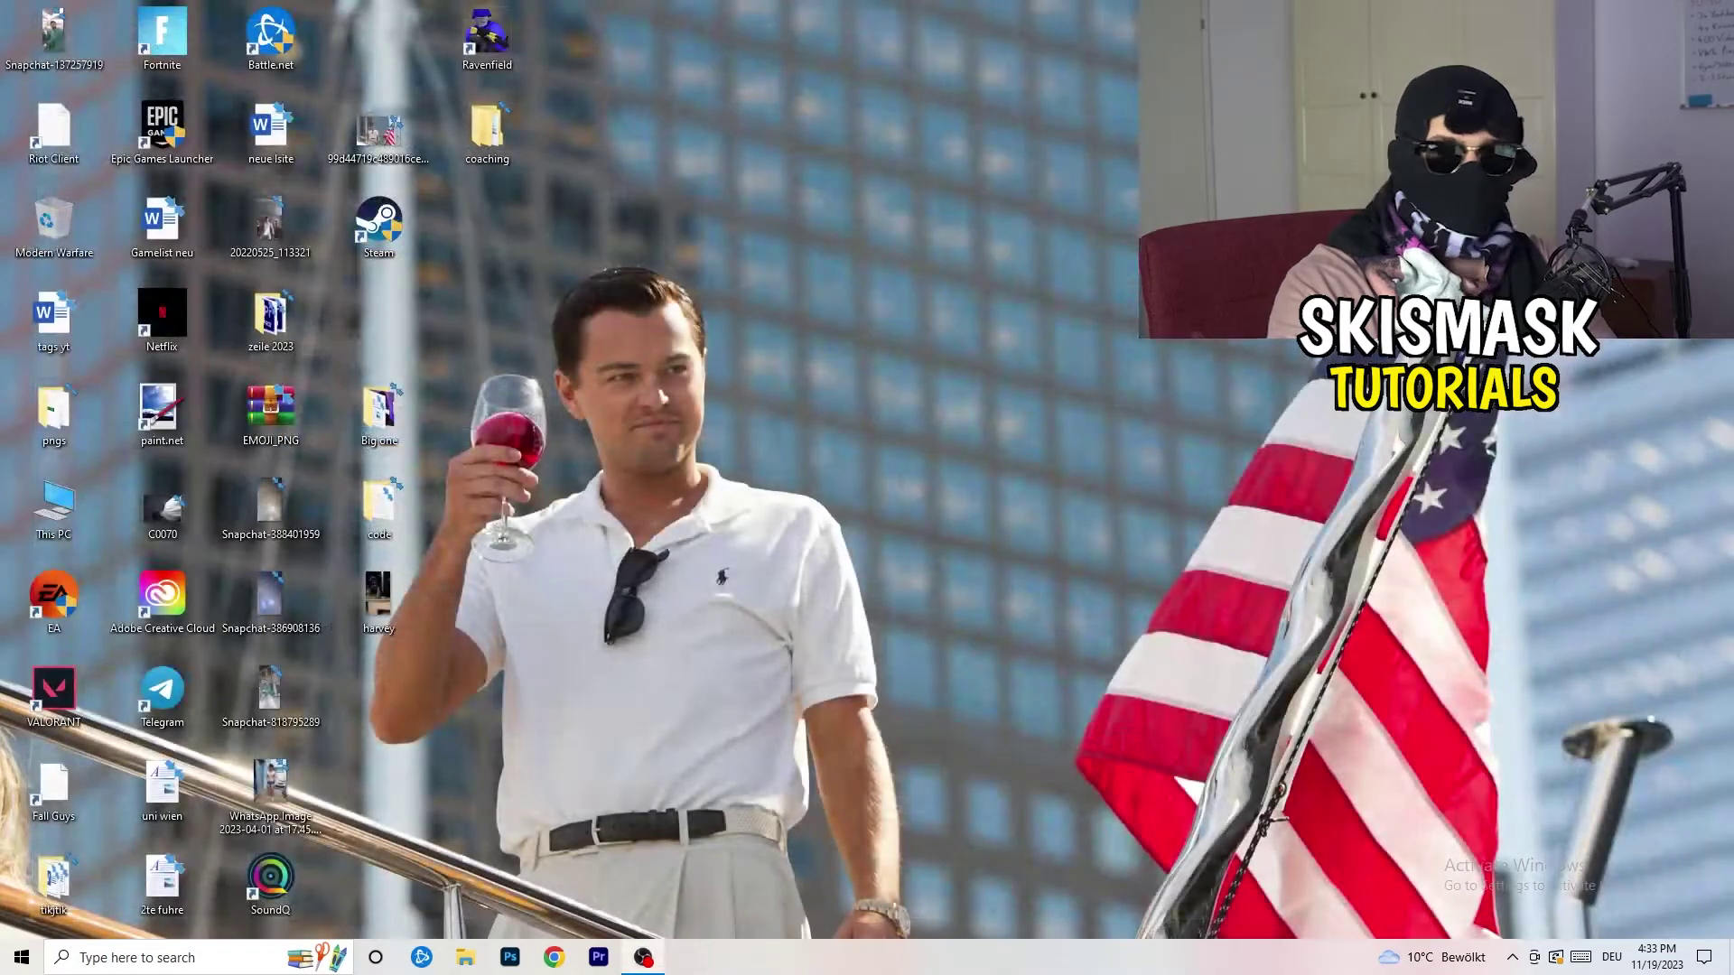
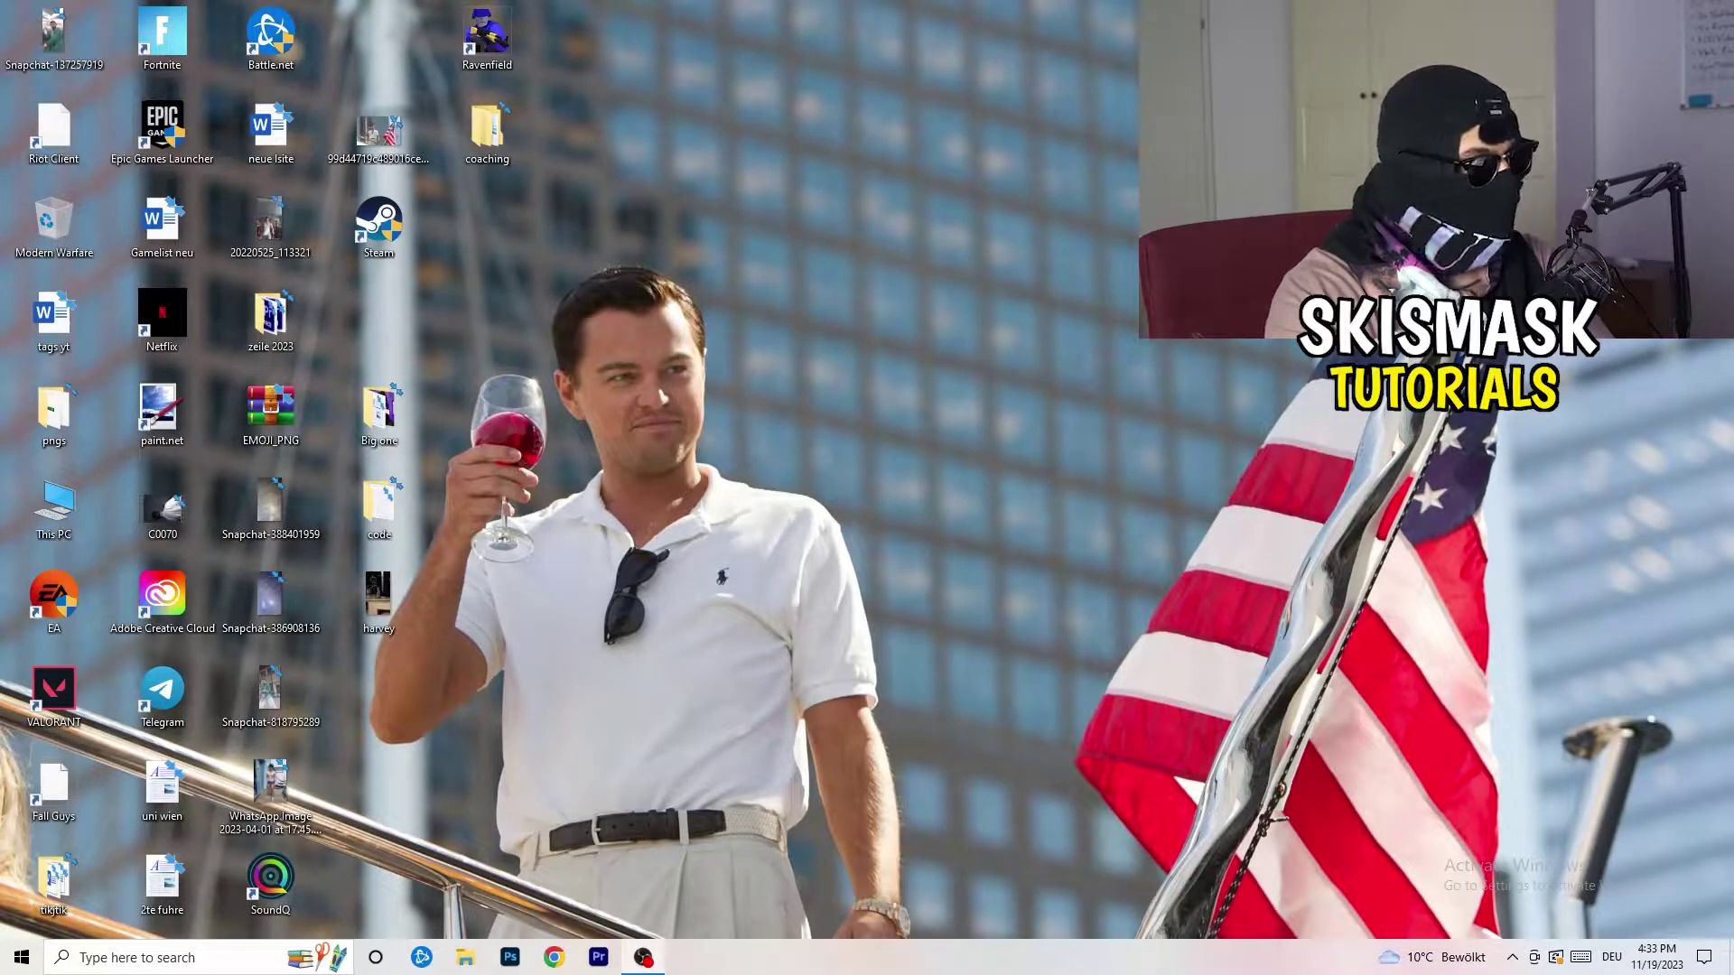
# - Open the Windows system display settings and examine the color profile and the scale and layout options
pyautogui.press('super')
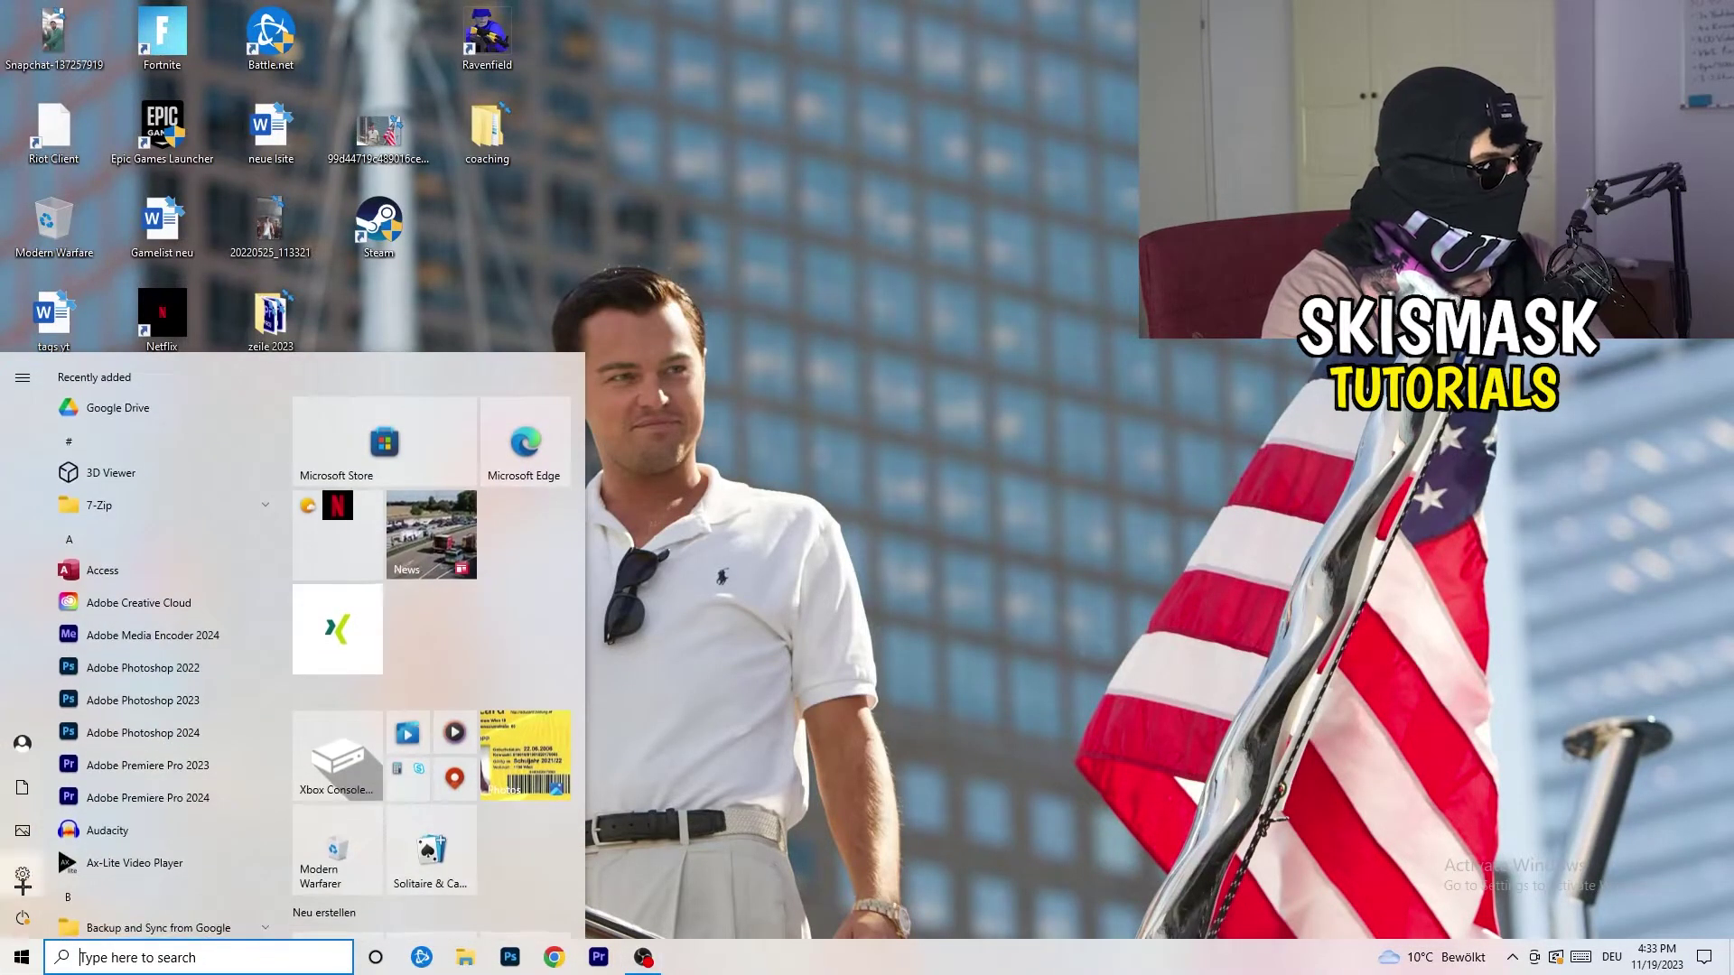
pyautogui.click(22, 874)
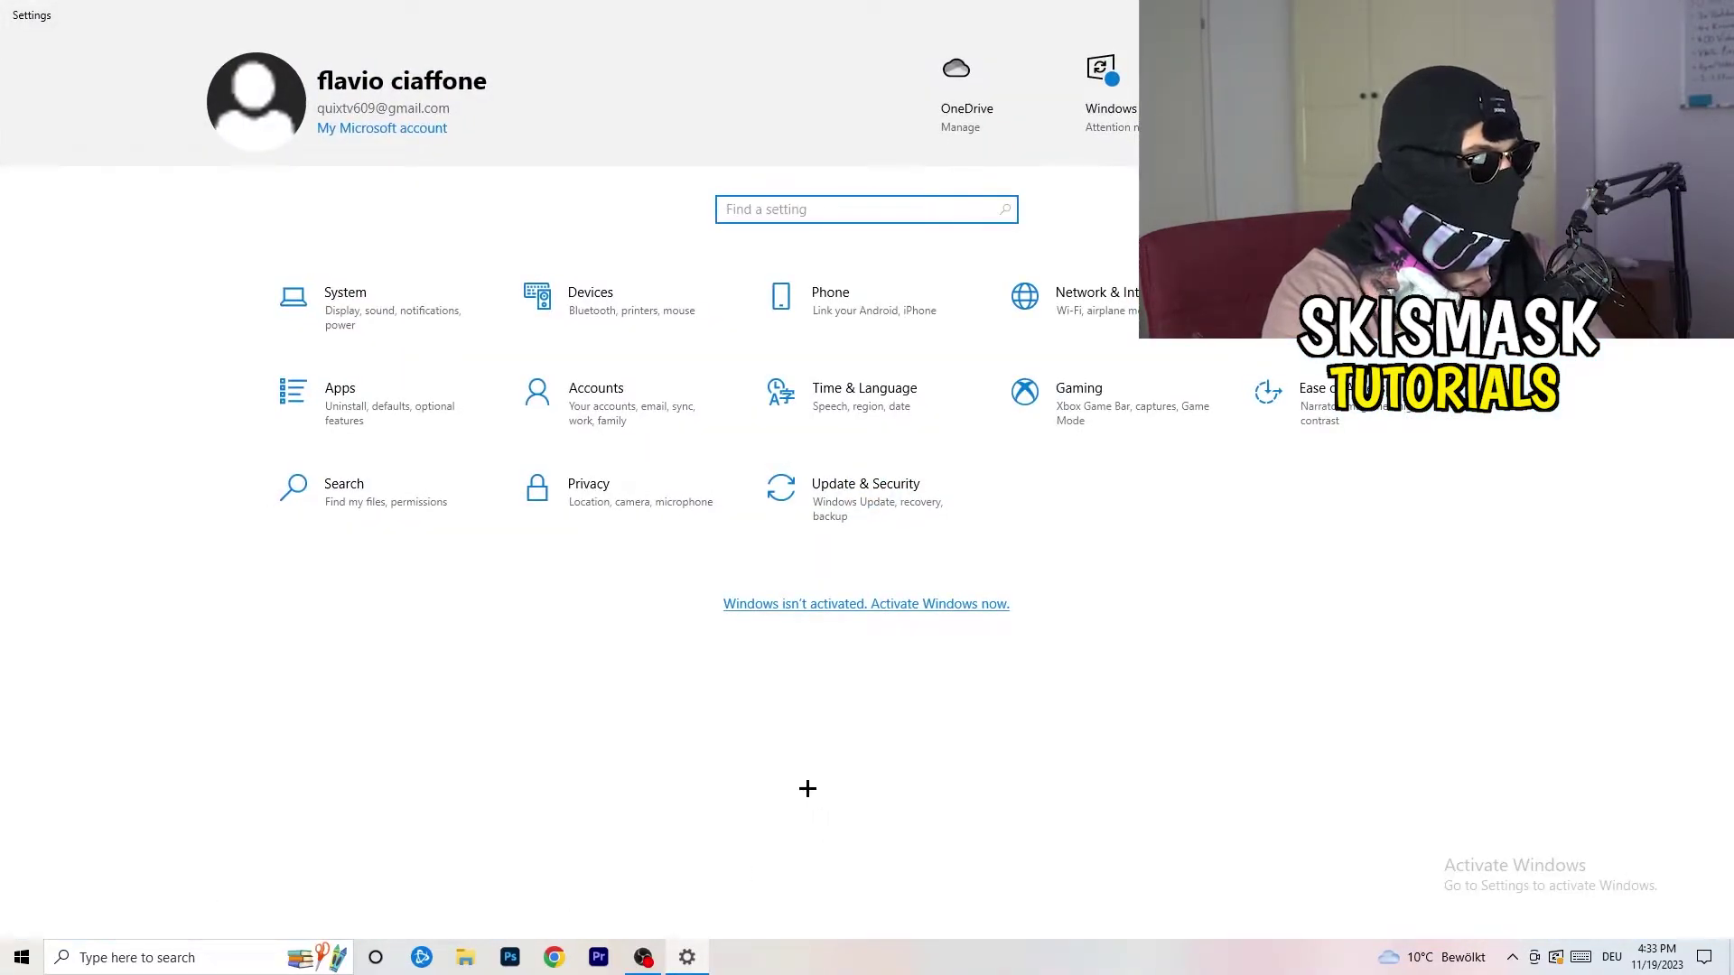
pyautogui.click(343, 303)
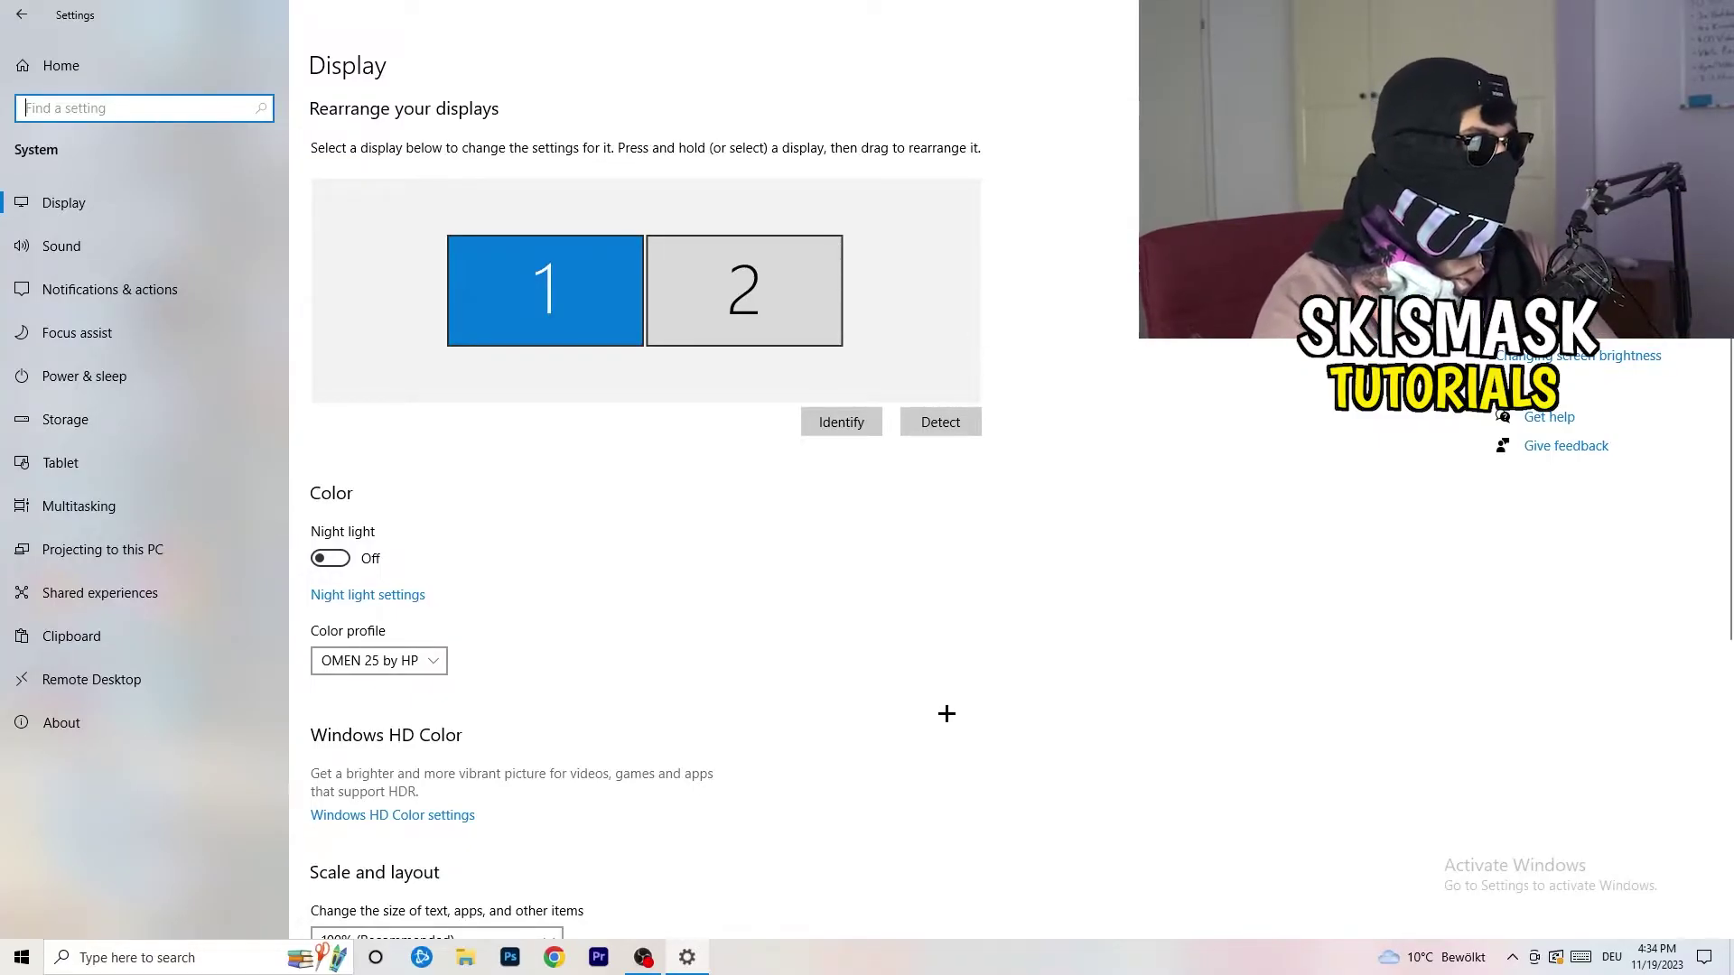
pyautogui.scroll(-5, 338, 307)
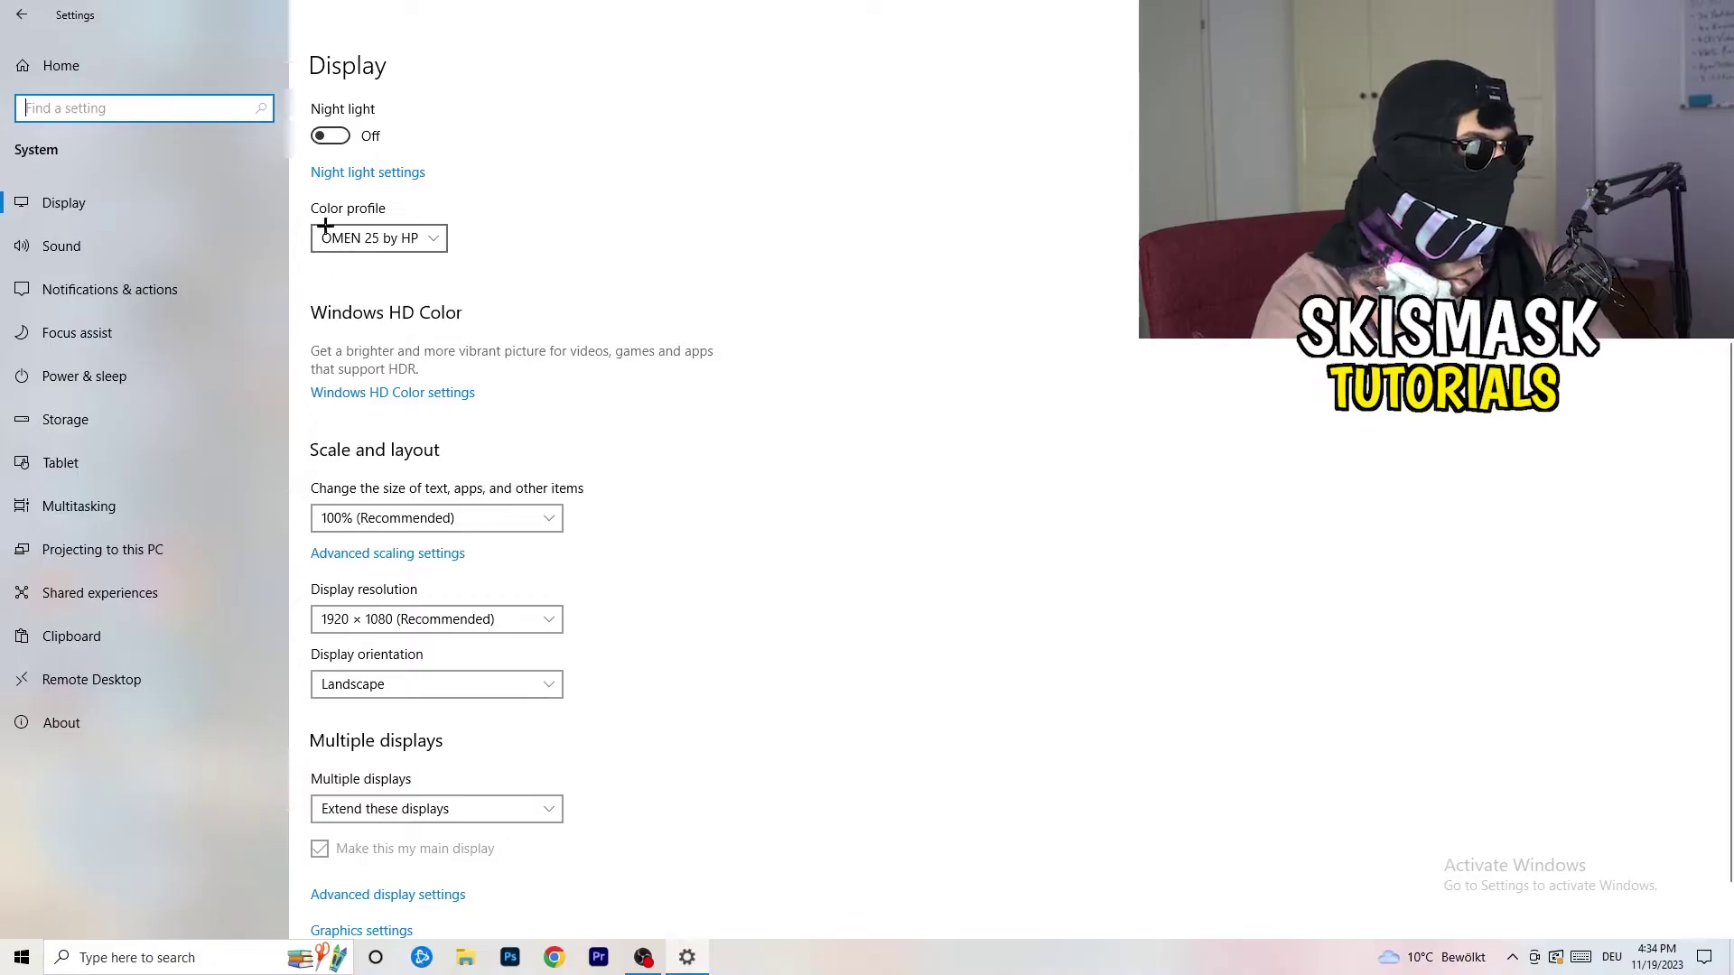
pyautogui.click(361, 237)
pyautogui.click(638, 232)
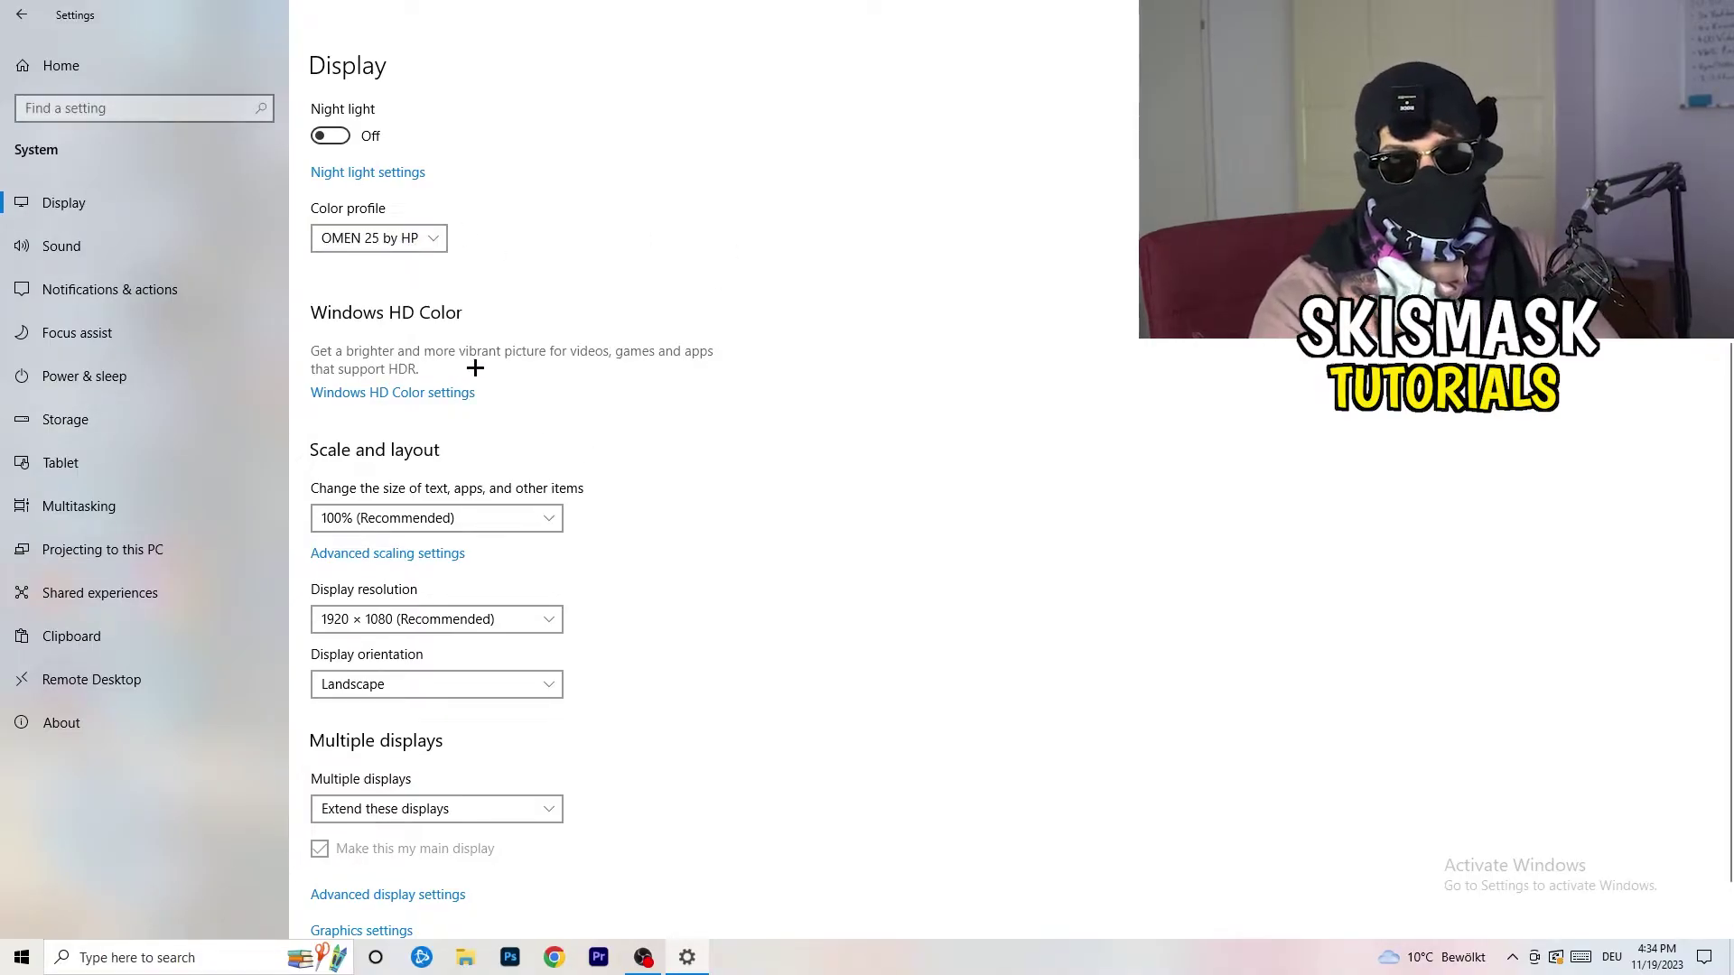
pyautogui.scroll(-1, 397, 393)
pyautogui.click(328, 436)
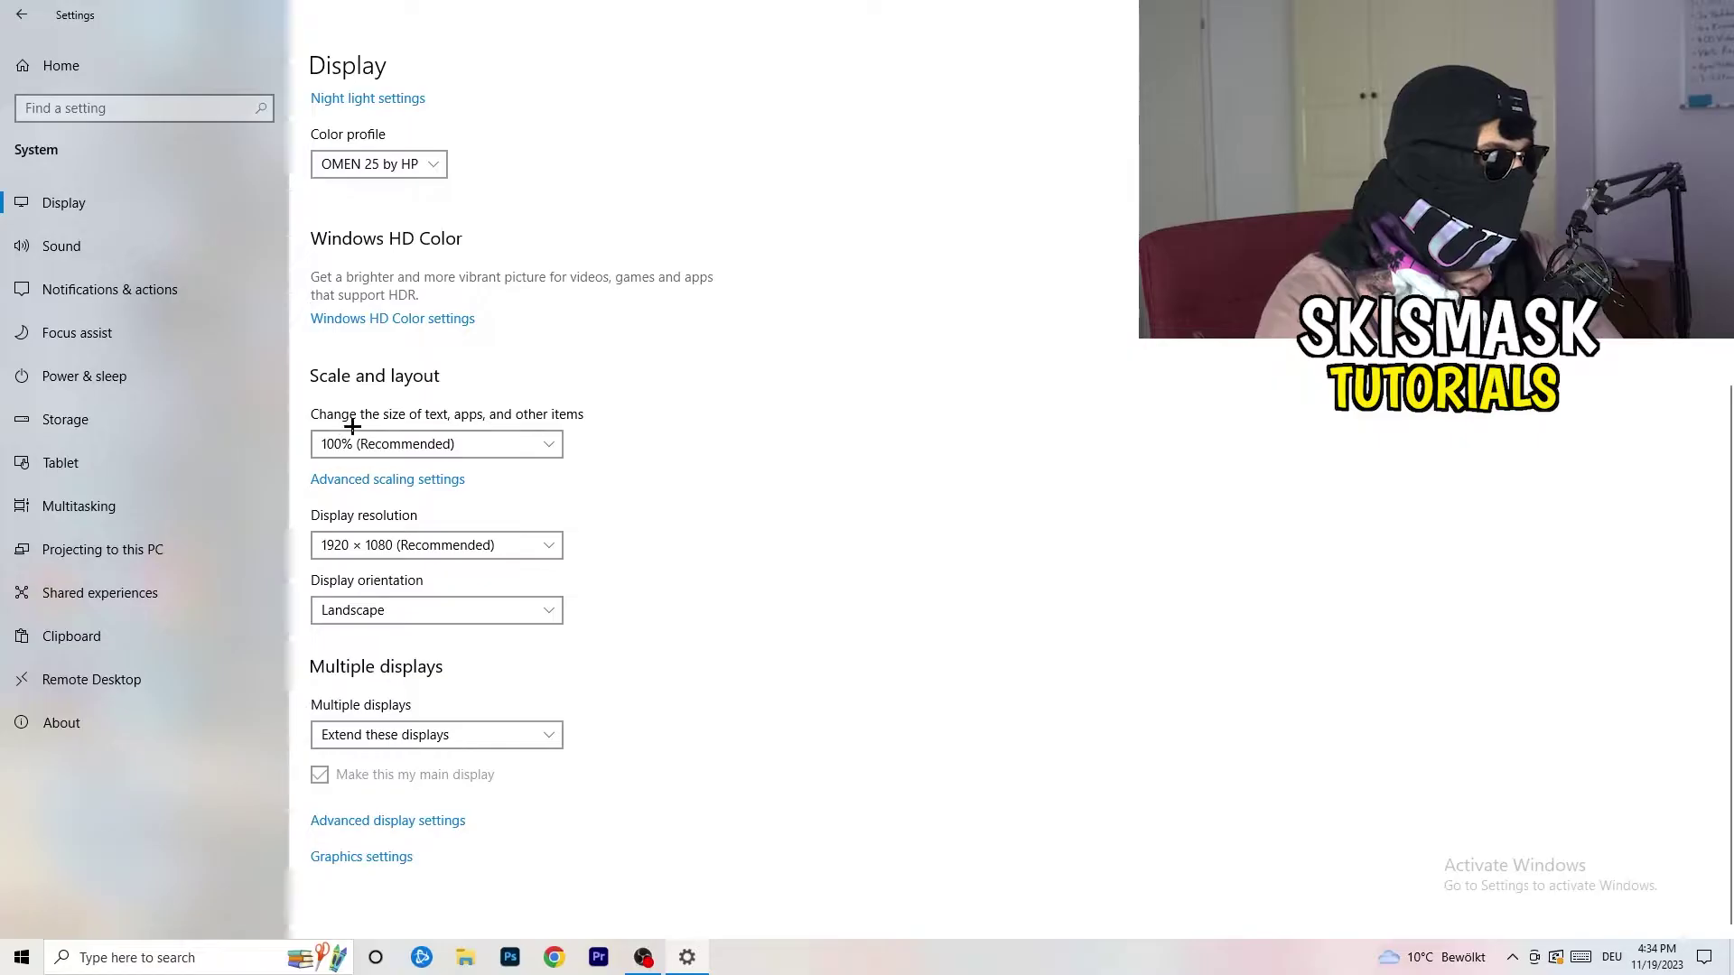
pyautogui.click(829, 422)
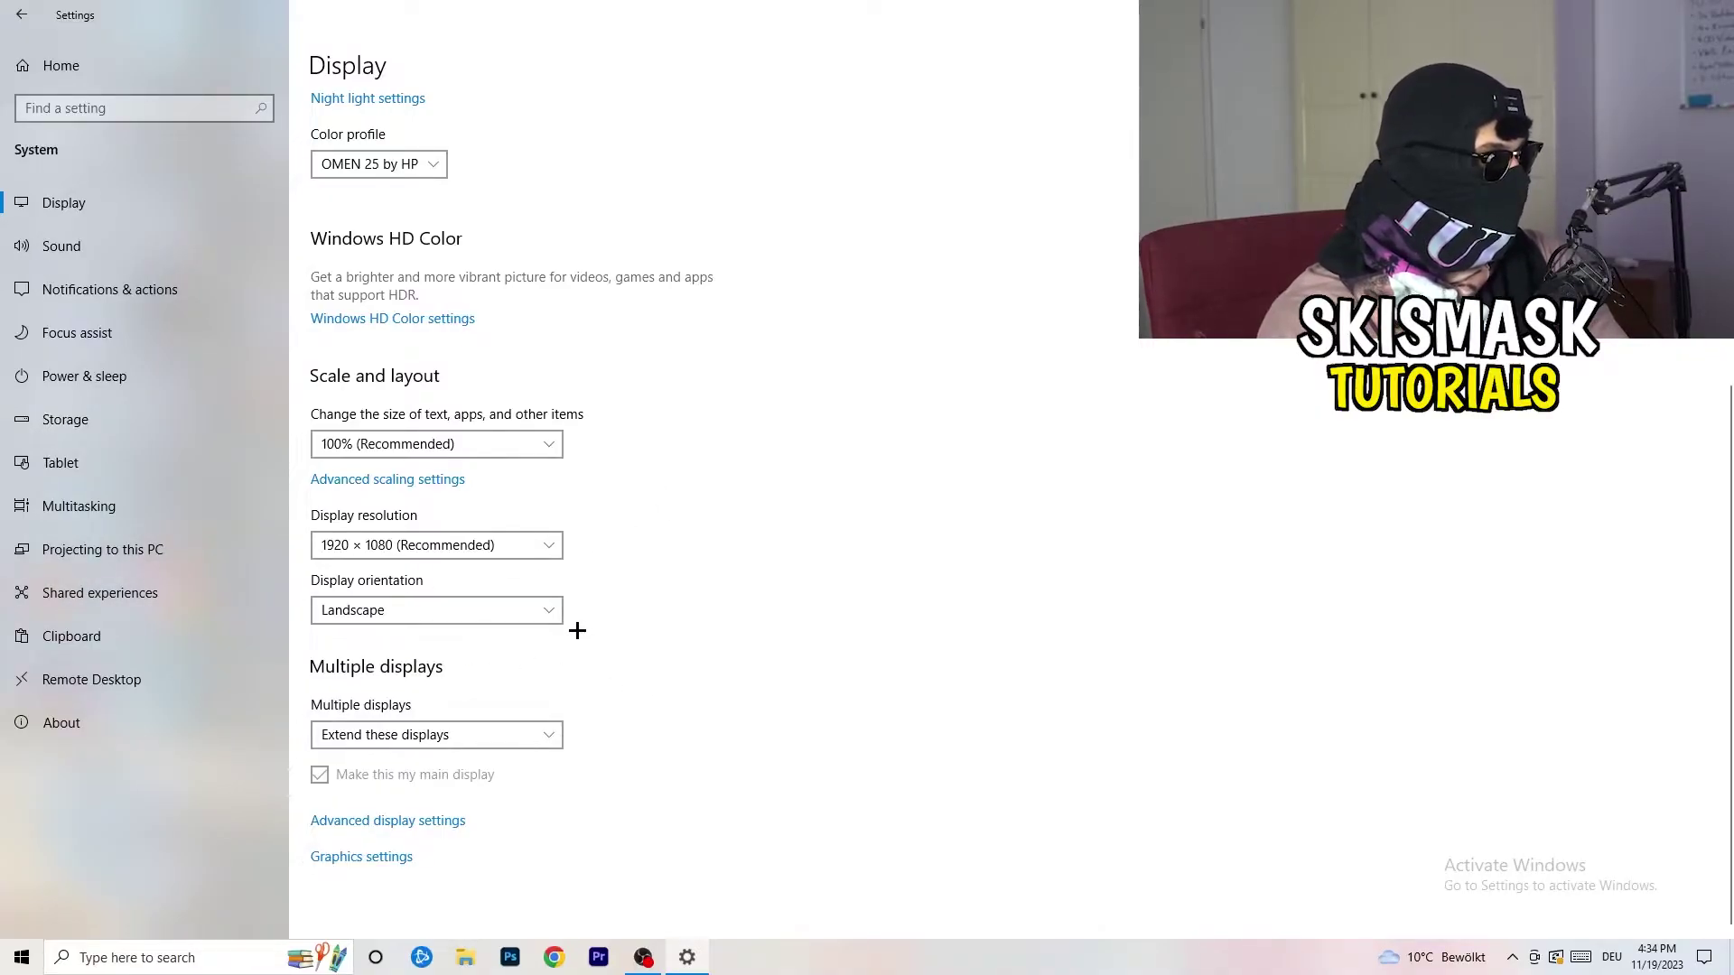
# - Check the Game Mode setting in the Windows gaming settings, and close Settings
pyautogui.click(21, 15)
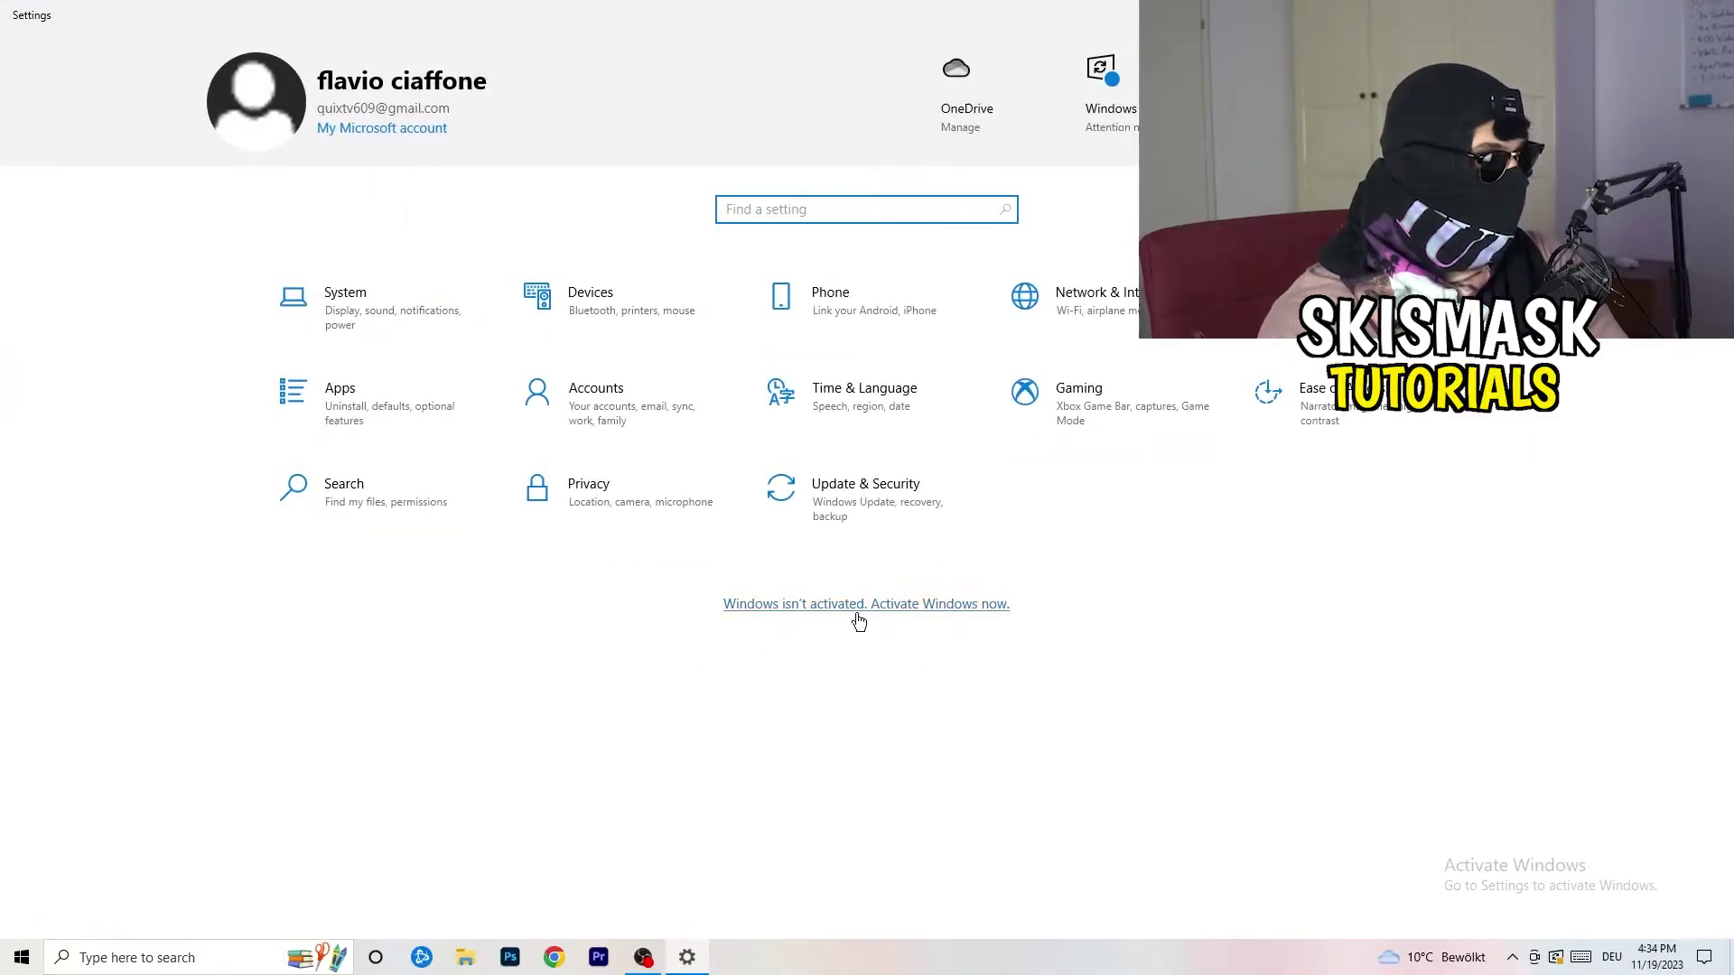
pyautogui.click(1102, 403)
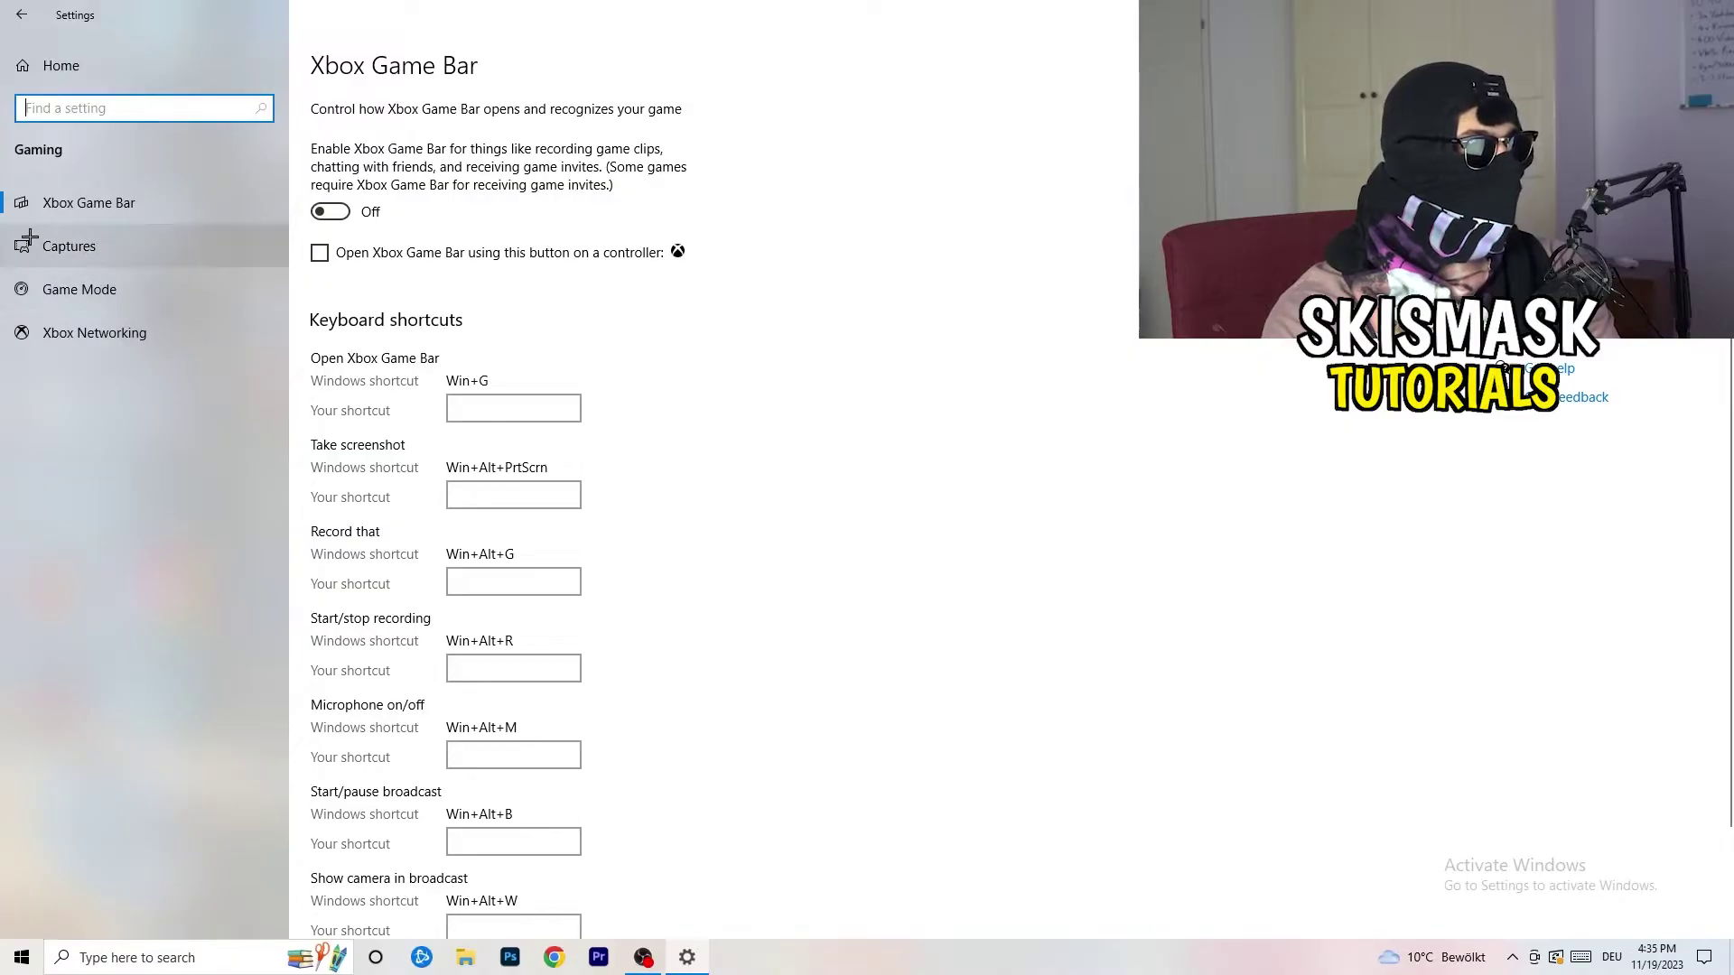
pyautogui.click(64, 287)
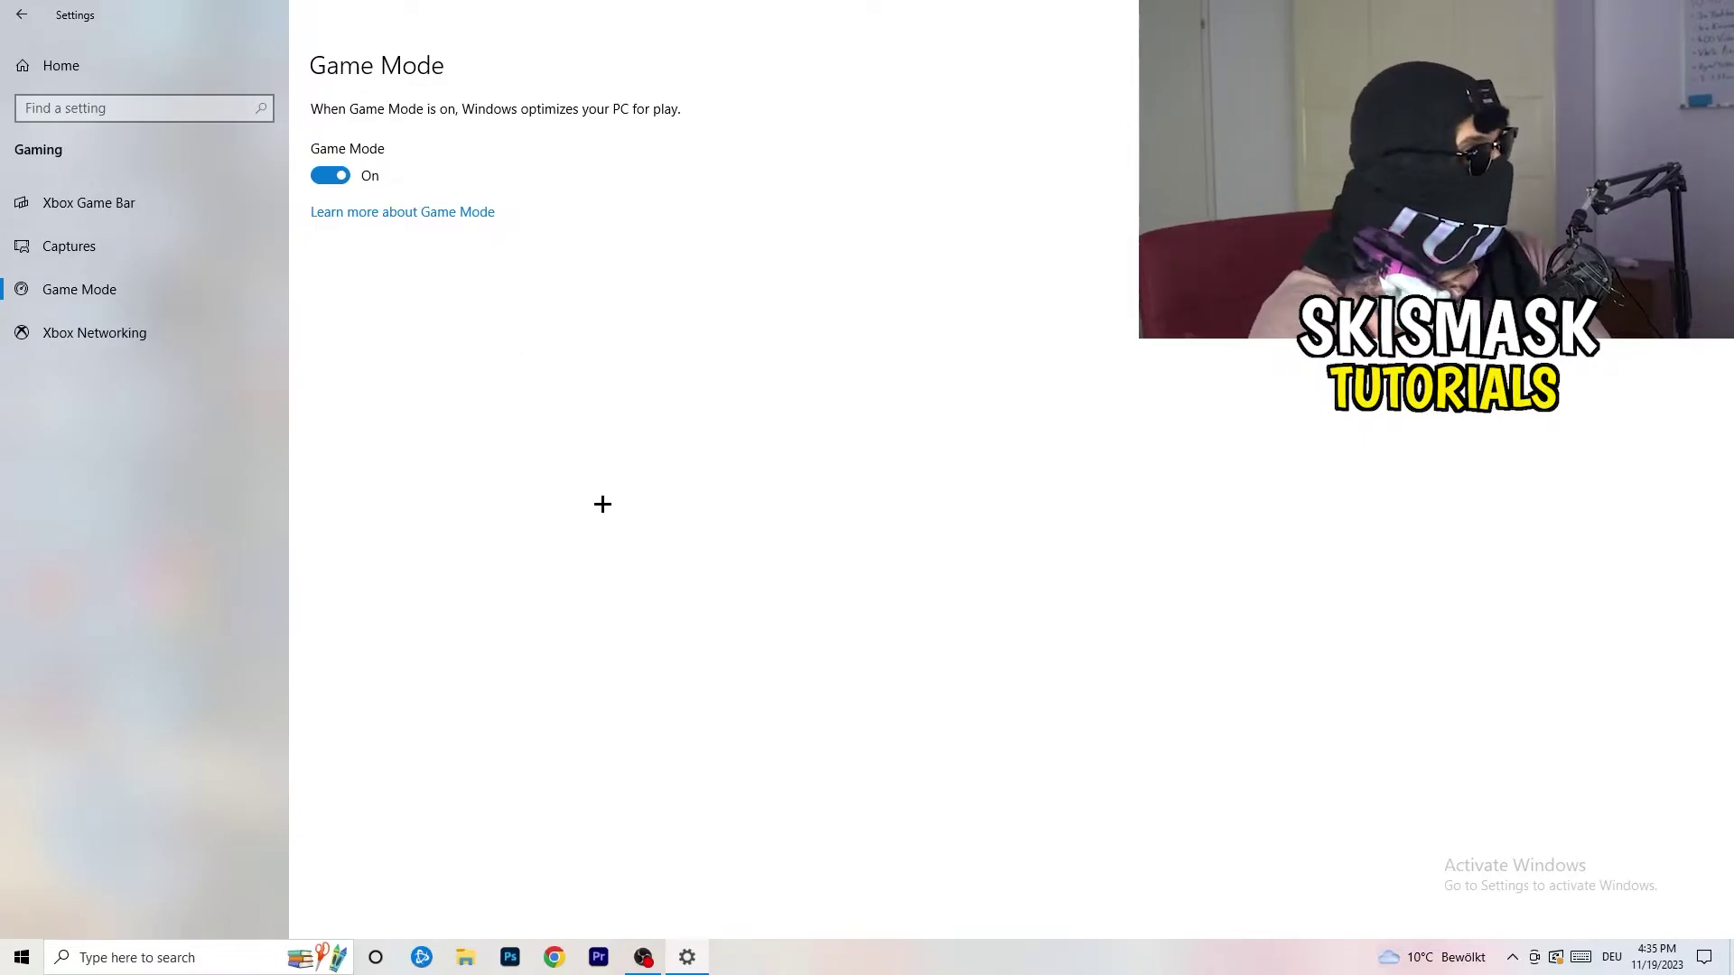
pyautogui.hotkey('alt', 'F4')
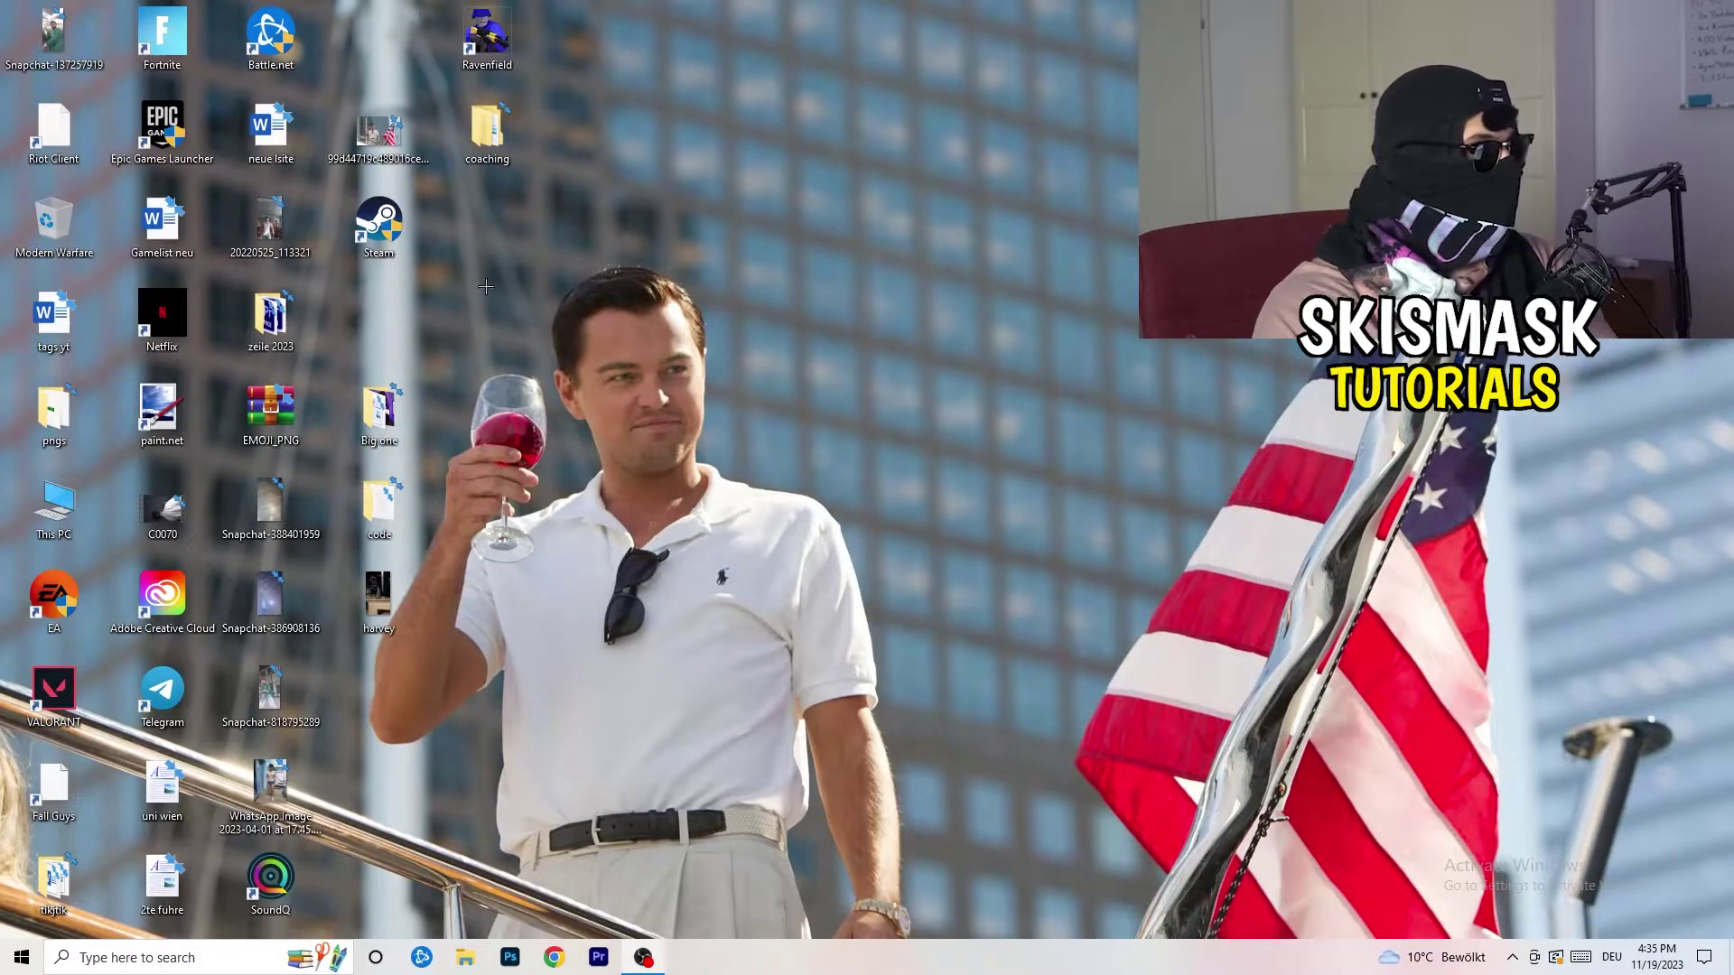
# - Move the Steam shortcut to an empty area of the desktop and open its properties
pyautogui.moveTo(386, 224); pyautogui.dragTo(927, 314)
pyautogui.rightClick(928, 314)
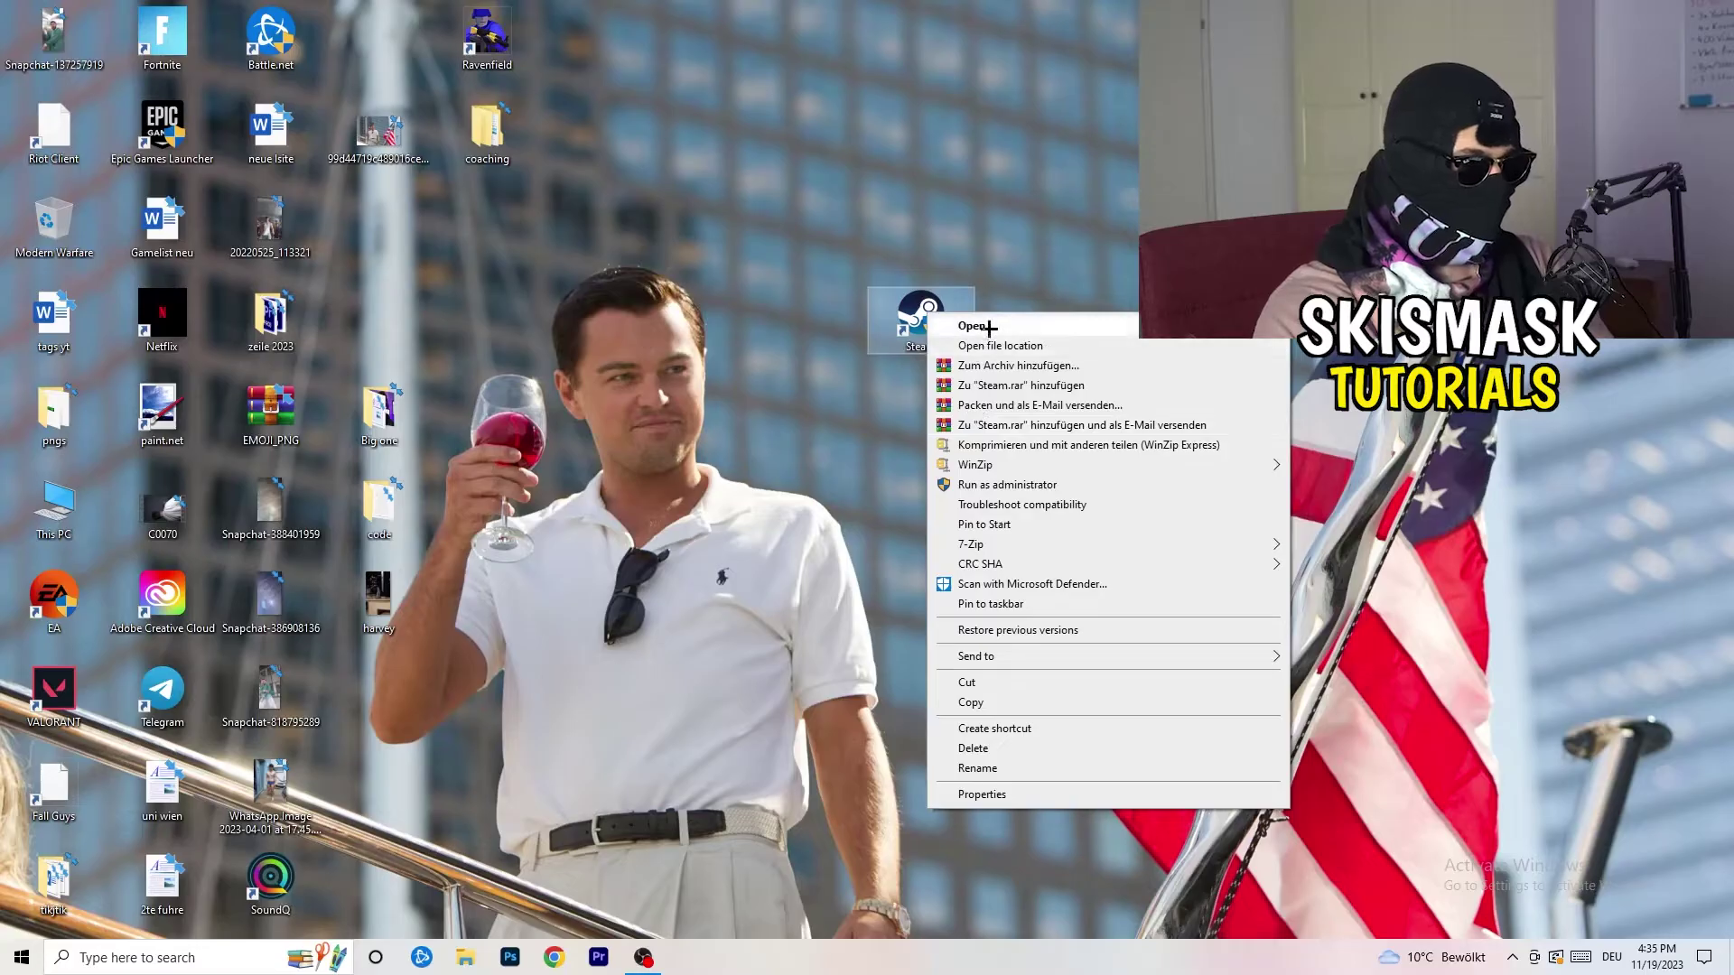
pyautogui.click(1043, 795)
pyautogui.moveTo(1047, 323); pyautogui.dragTo(746, 176)
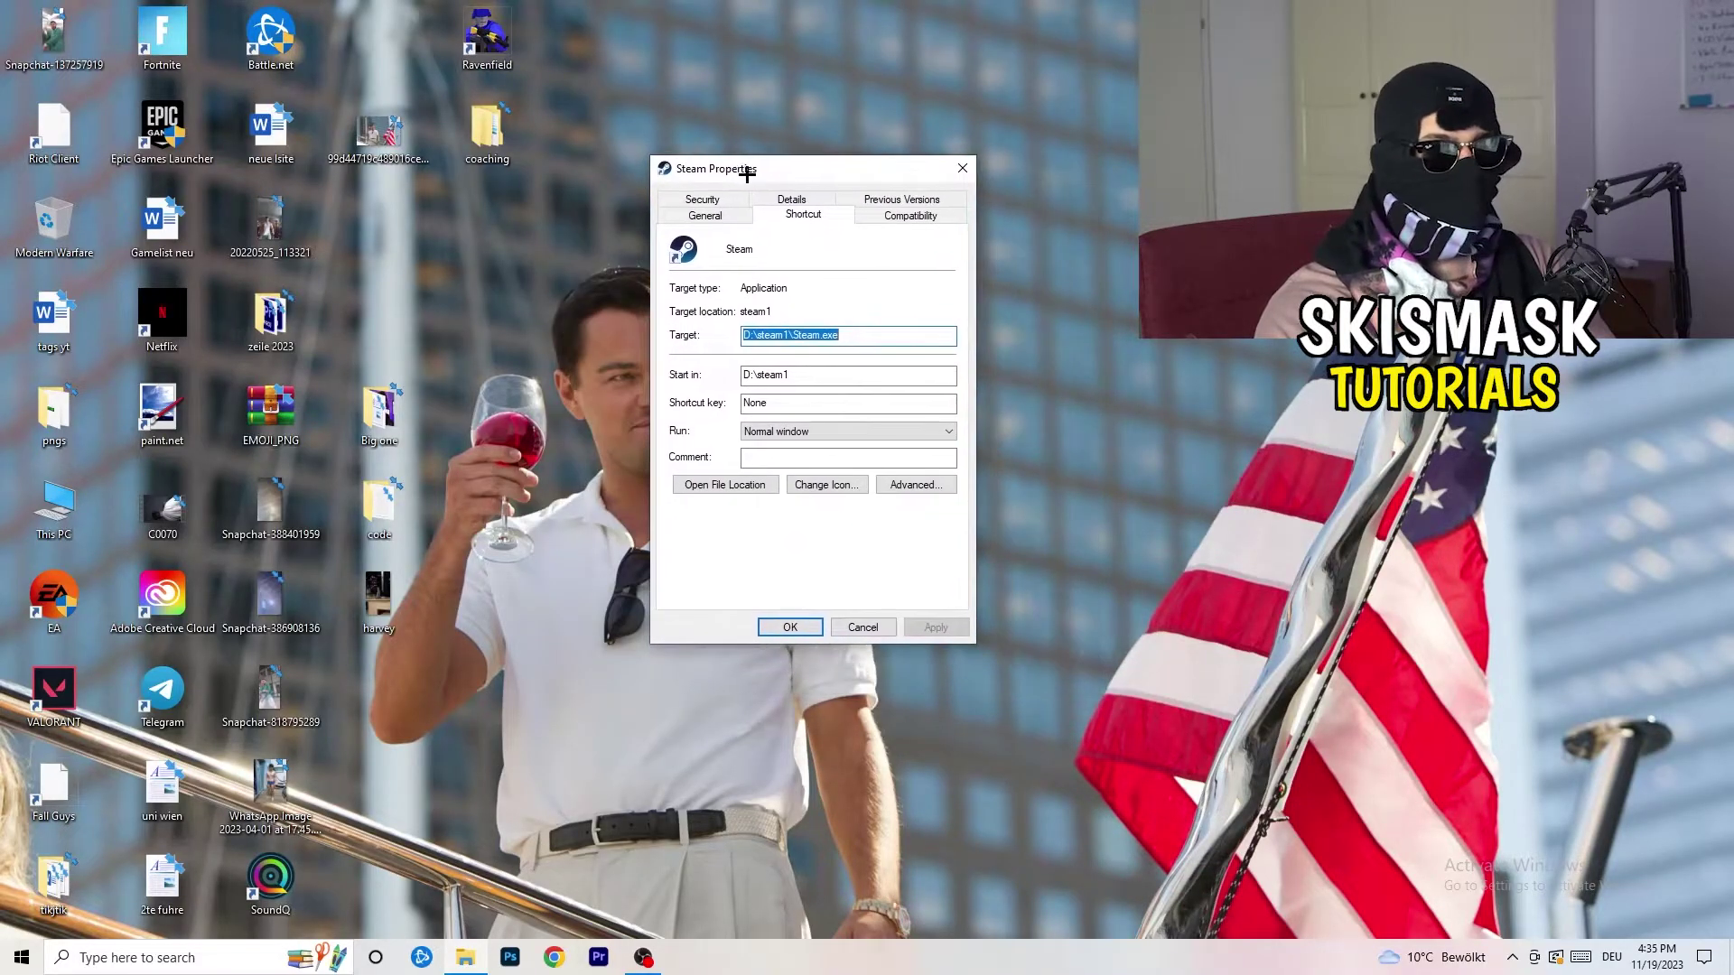
# - Review the Steam shortcut's compatibility mode options, accept the properties with Windows 8 kept, and reposition the shortcut on the desktop
pyautogui.click(932, 223)
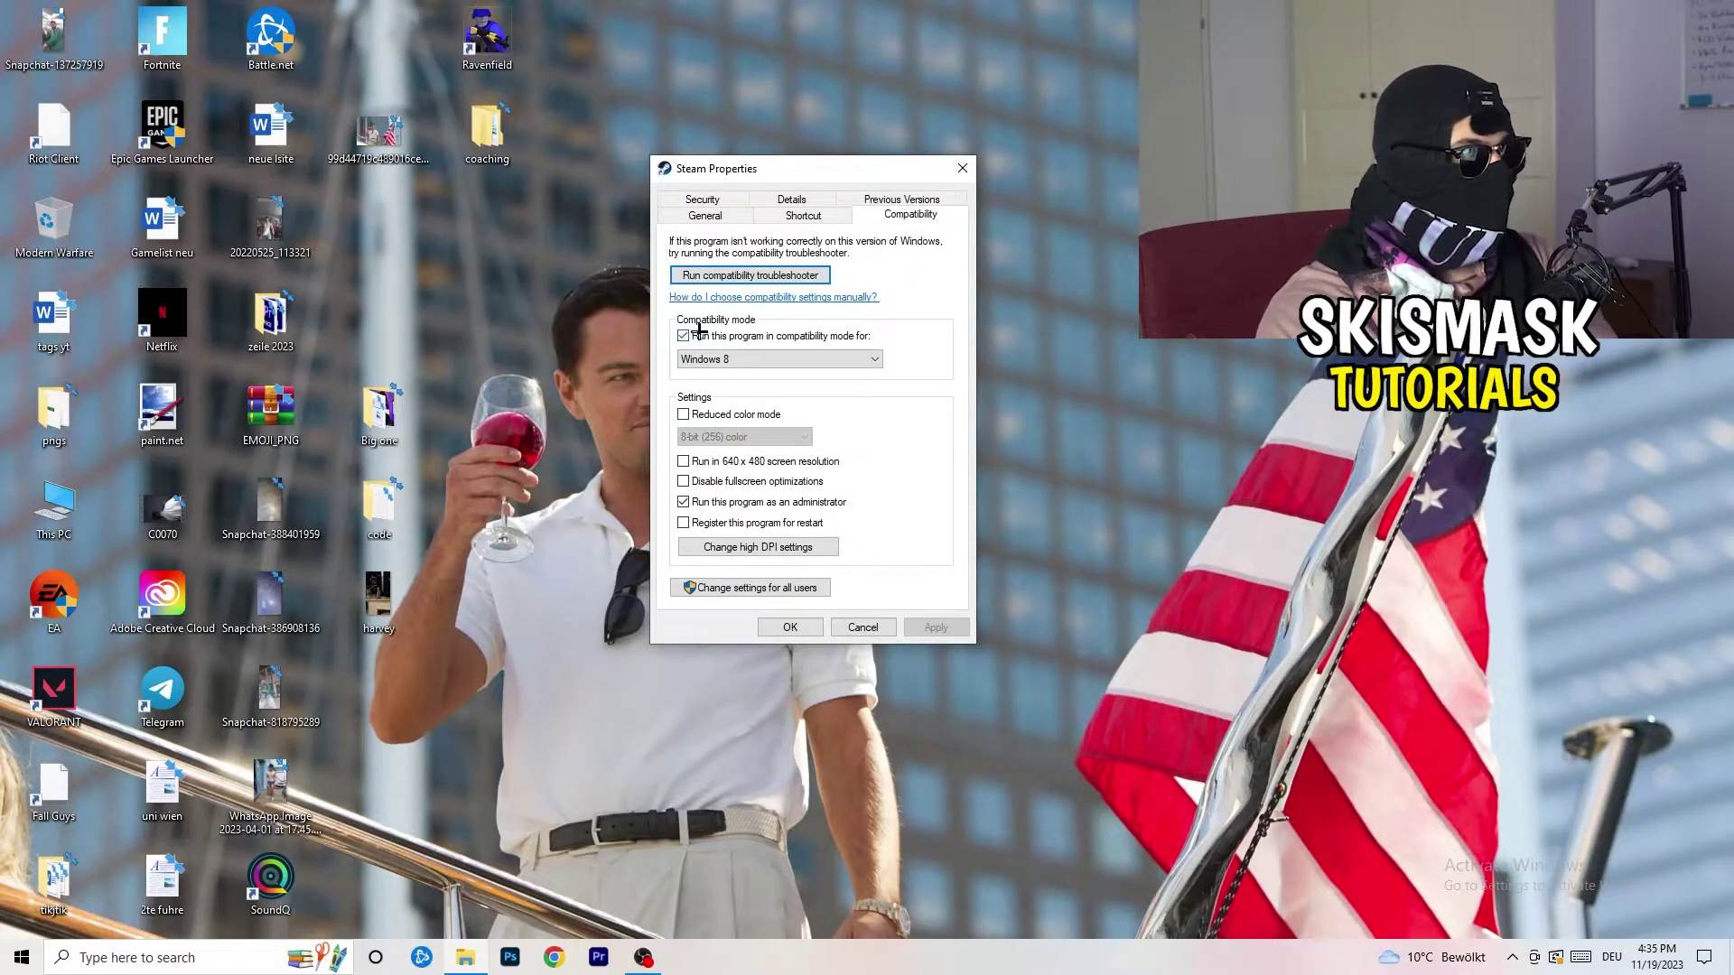
pyautogui.click(814, 356)
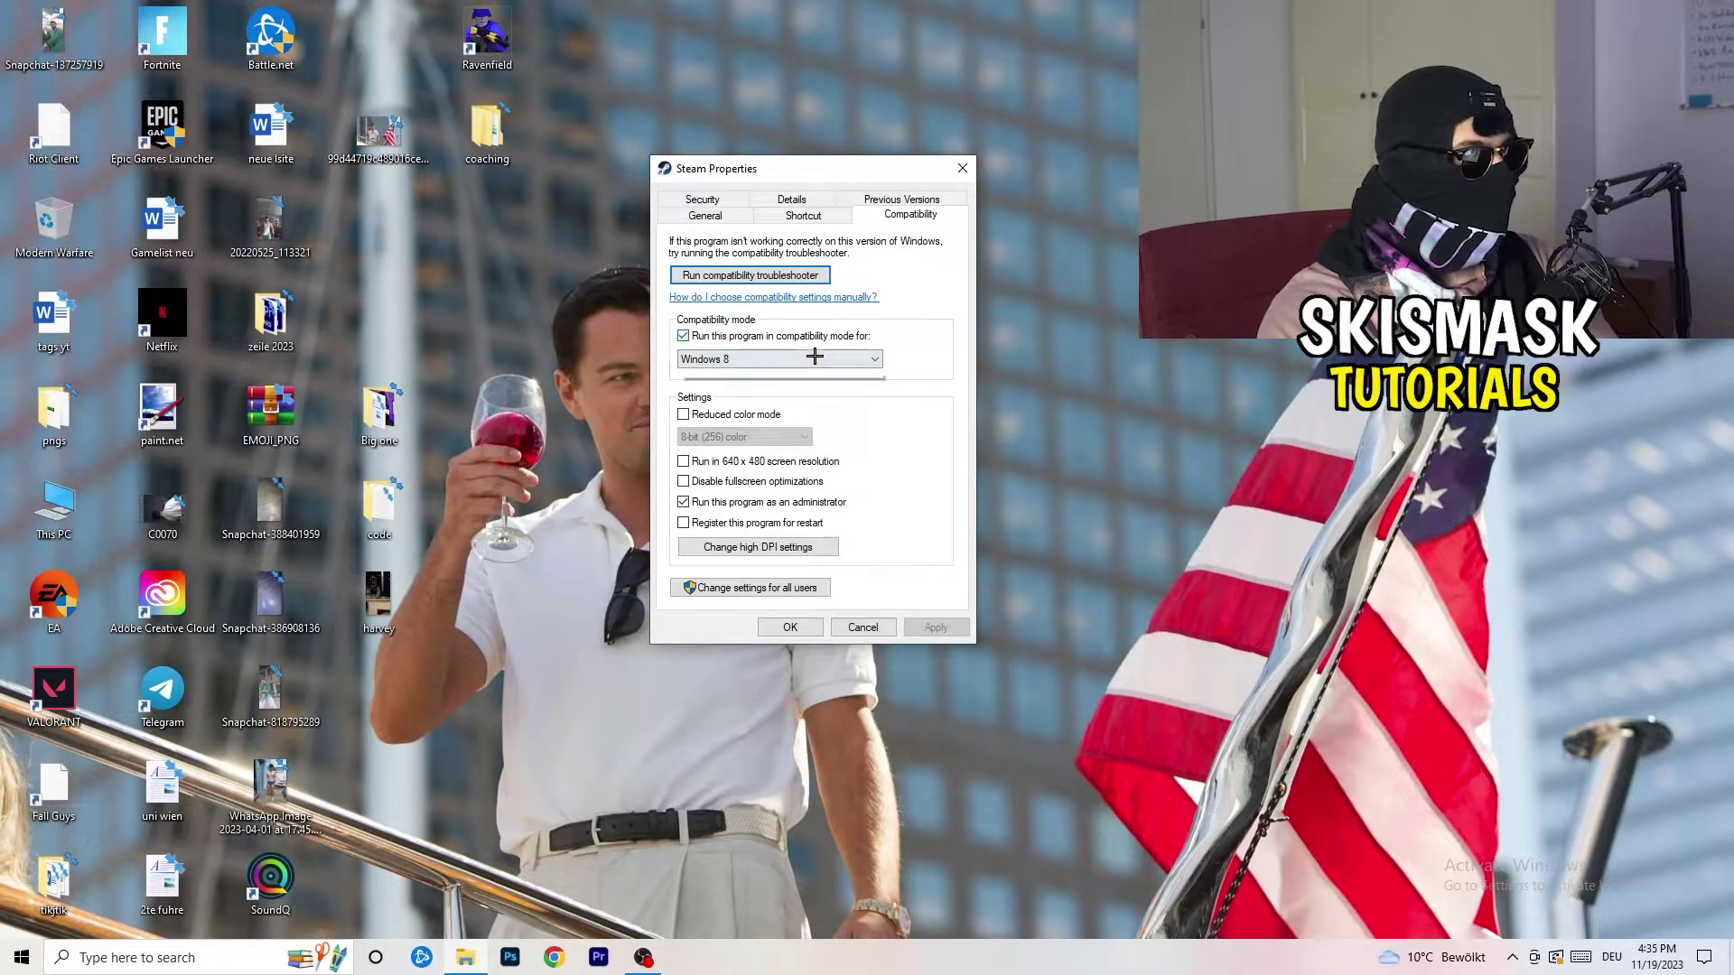
pyautogui.click(963, 345)
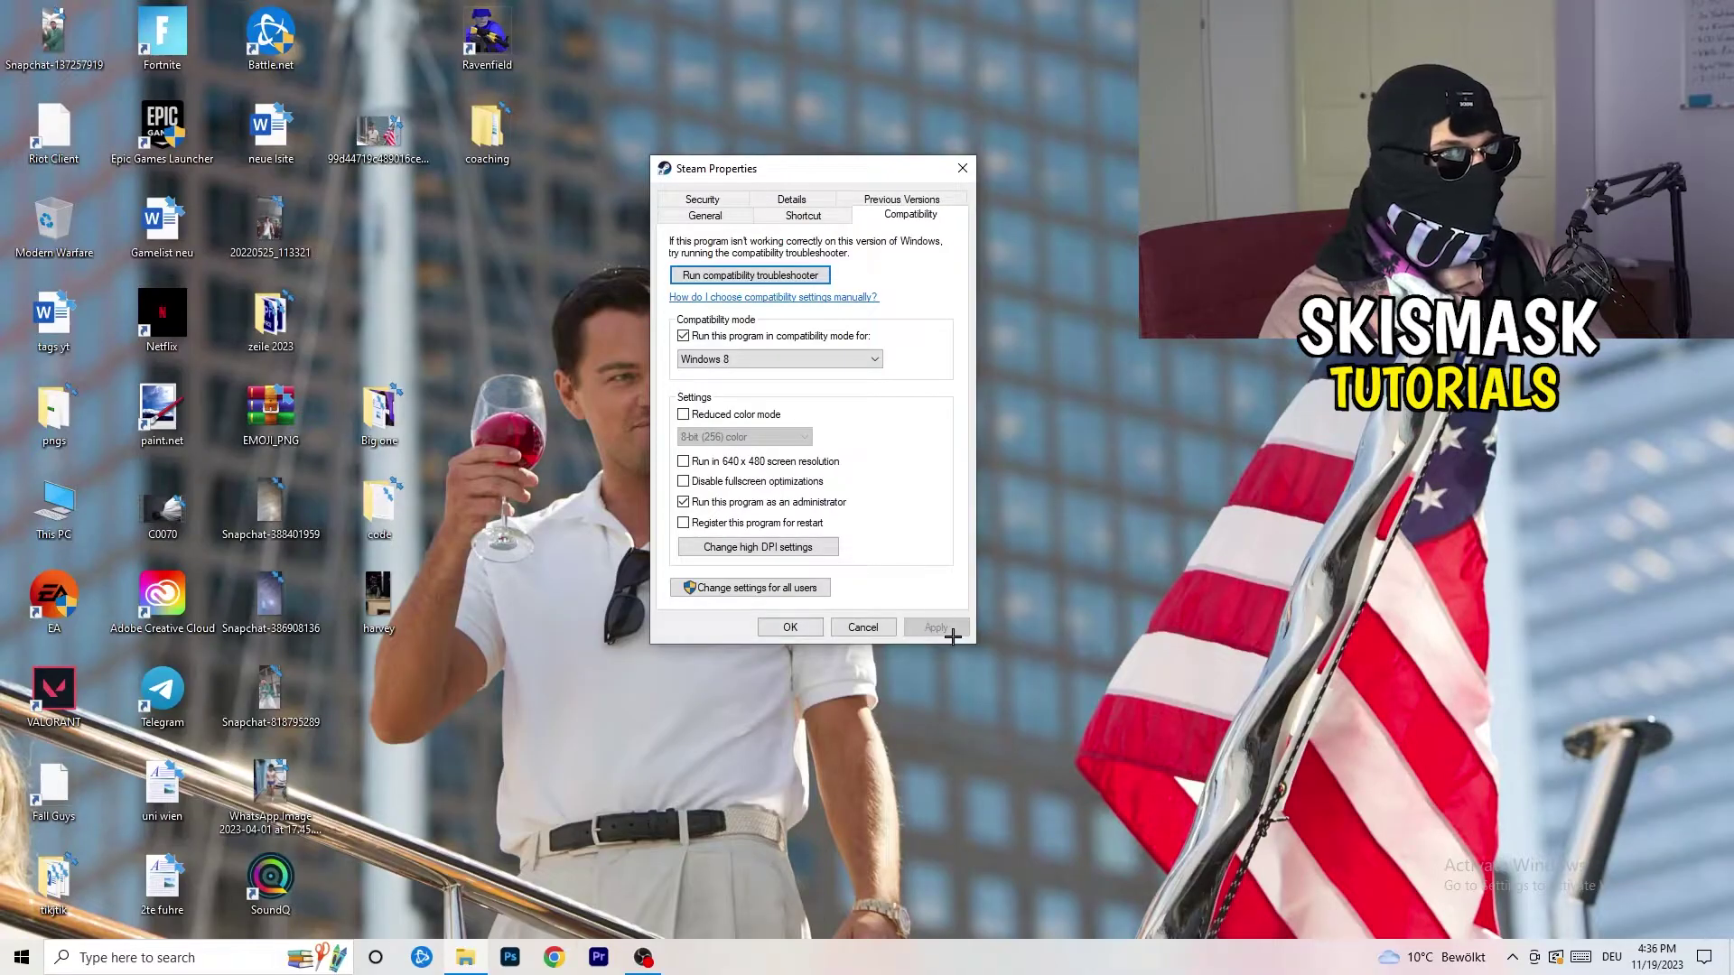
pyautogui.click(767, 627)
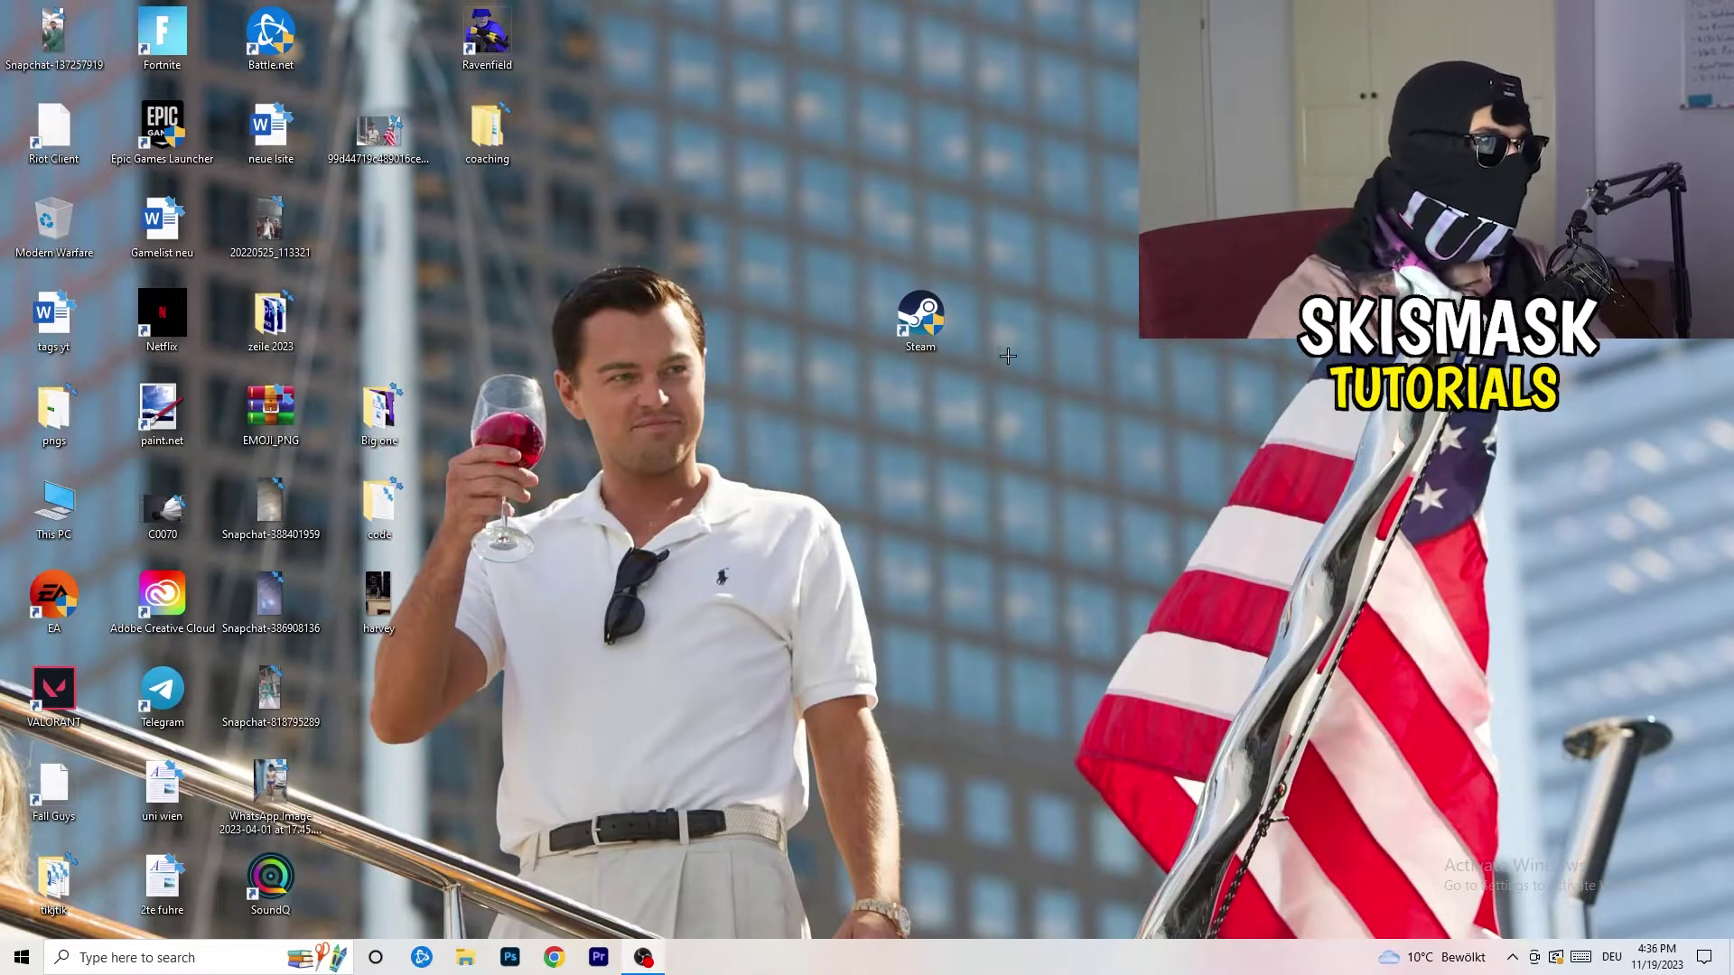
pyautogui.moveTo(920, 318); pyautogui.dragTo(811, 318)
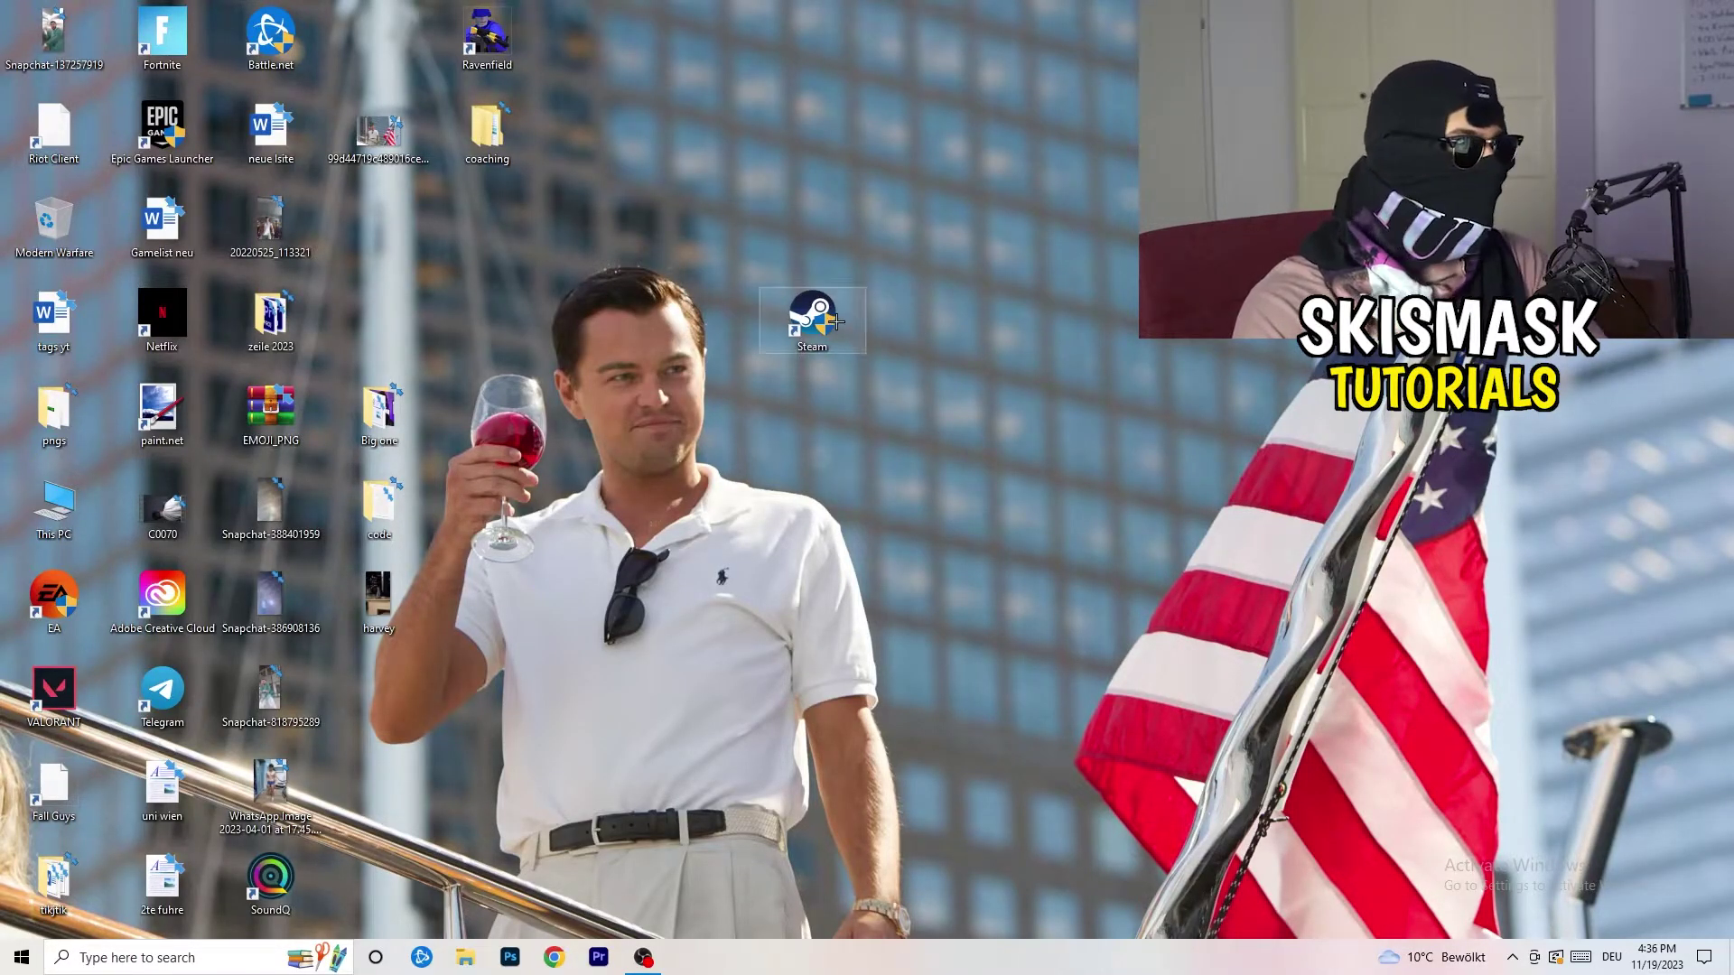
# - Move the Steam shortcut to another empty spot on the desktop and examine the compatibility settings in its properties
pyautogui.moveTo(831, 319); pyautogui.dragTo(626, 307)
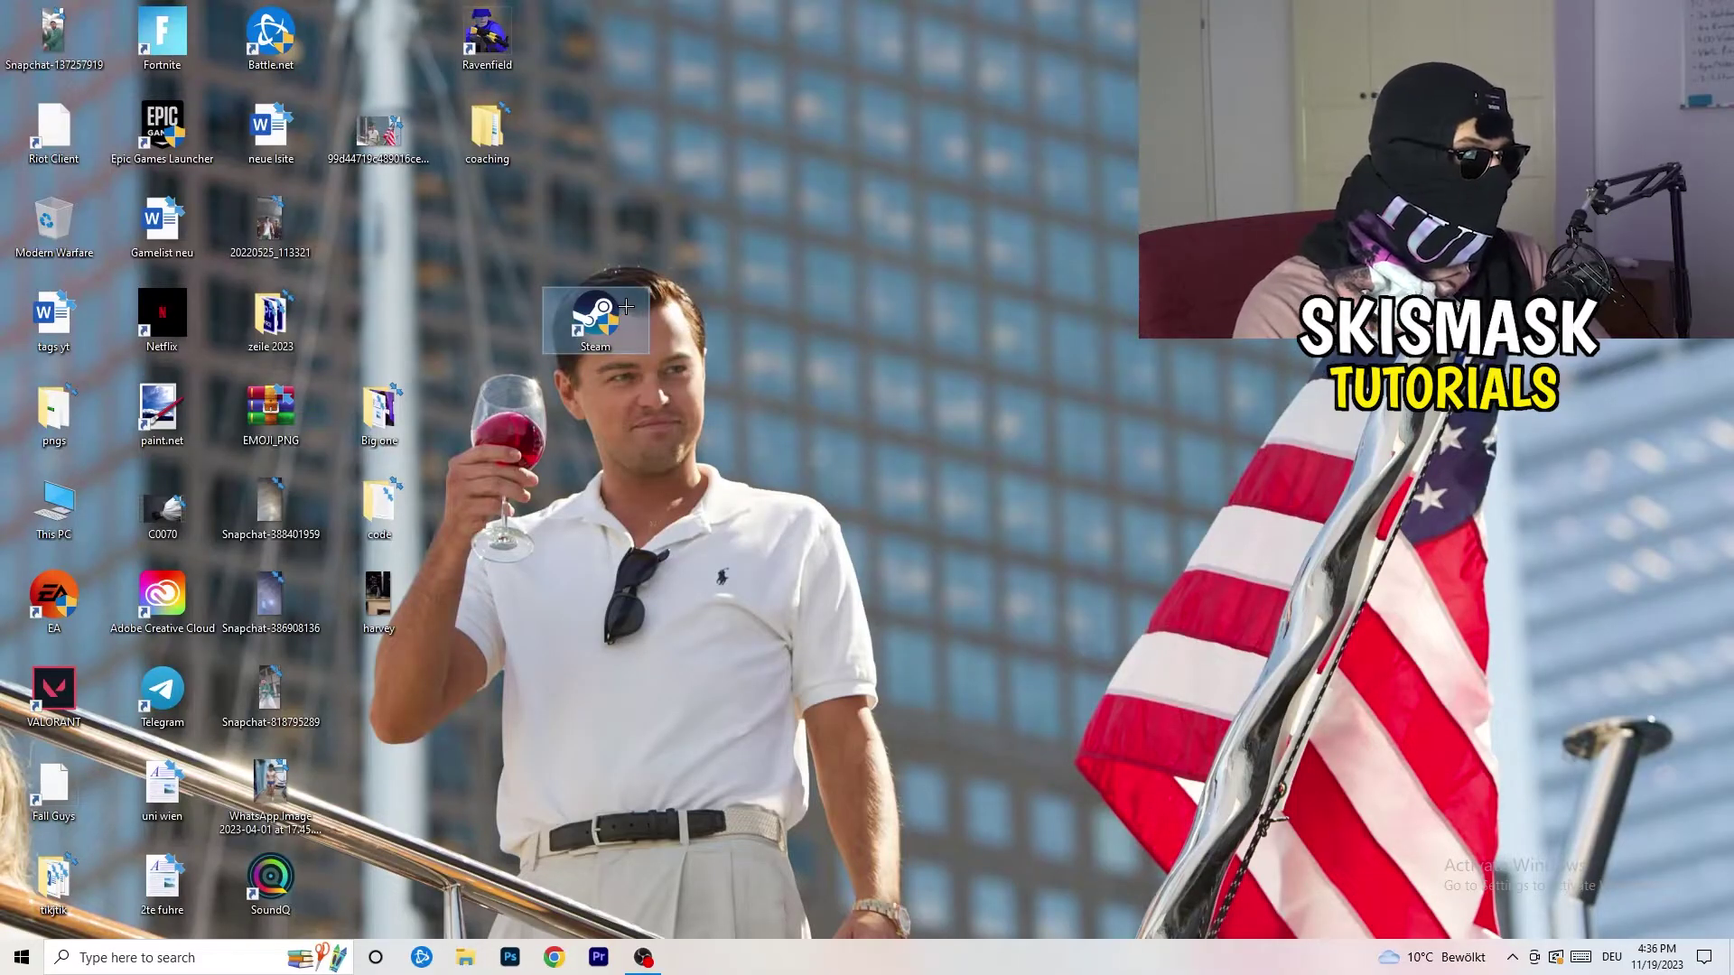
pyautogui.rightClick(598, 313)
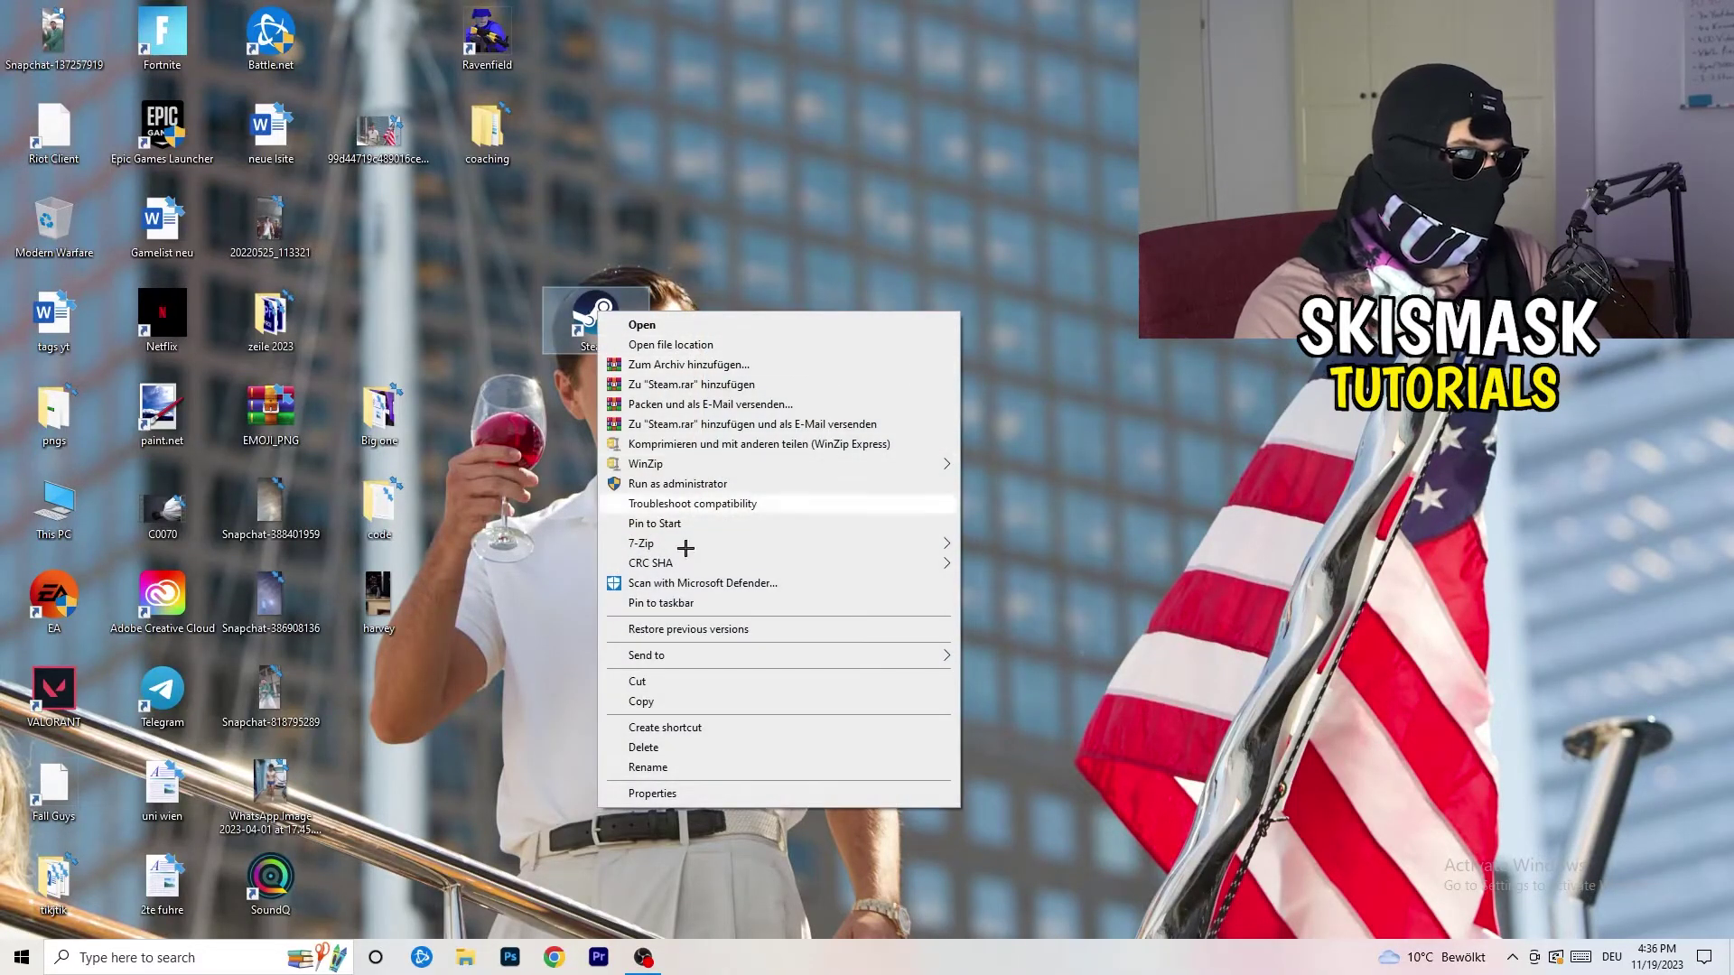
pyautogui.click(659, 794)
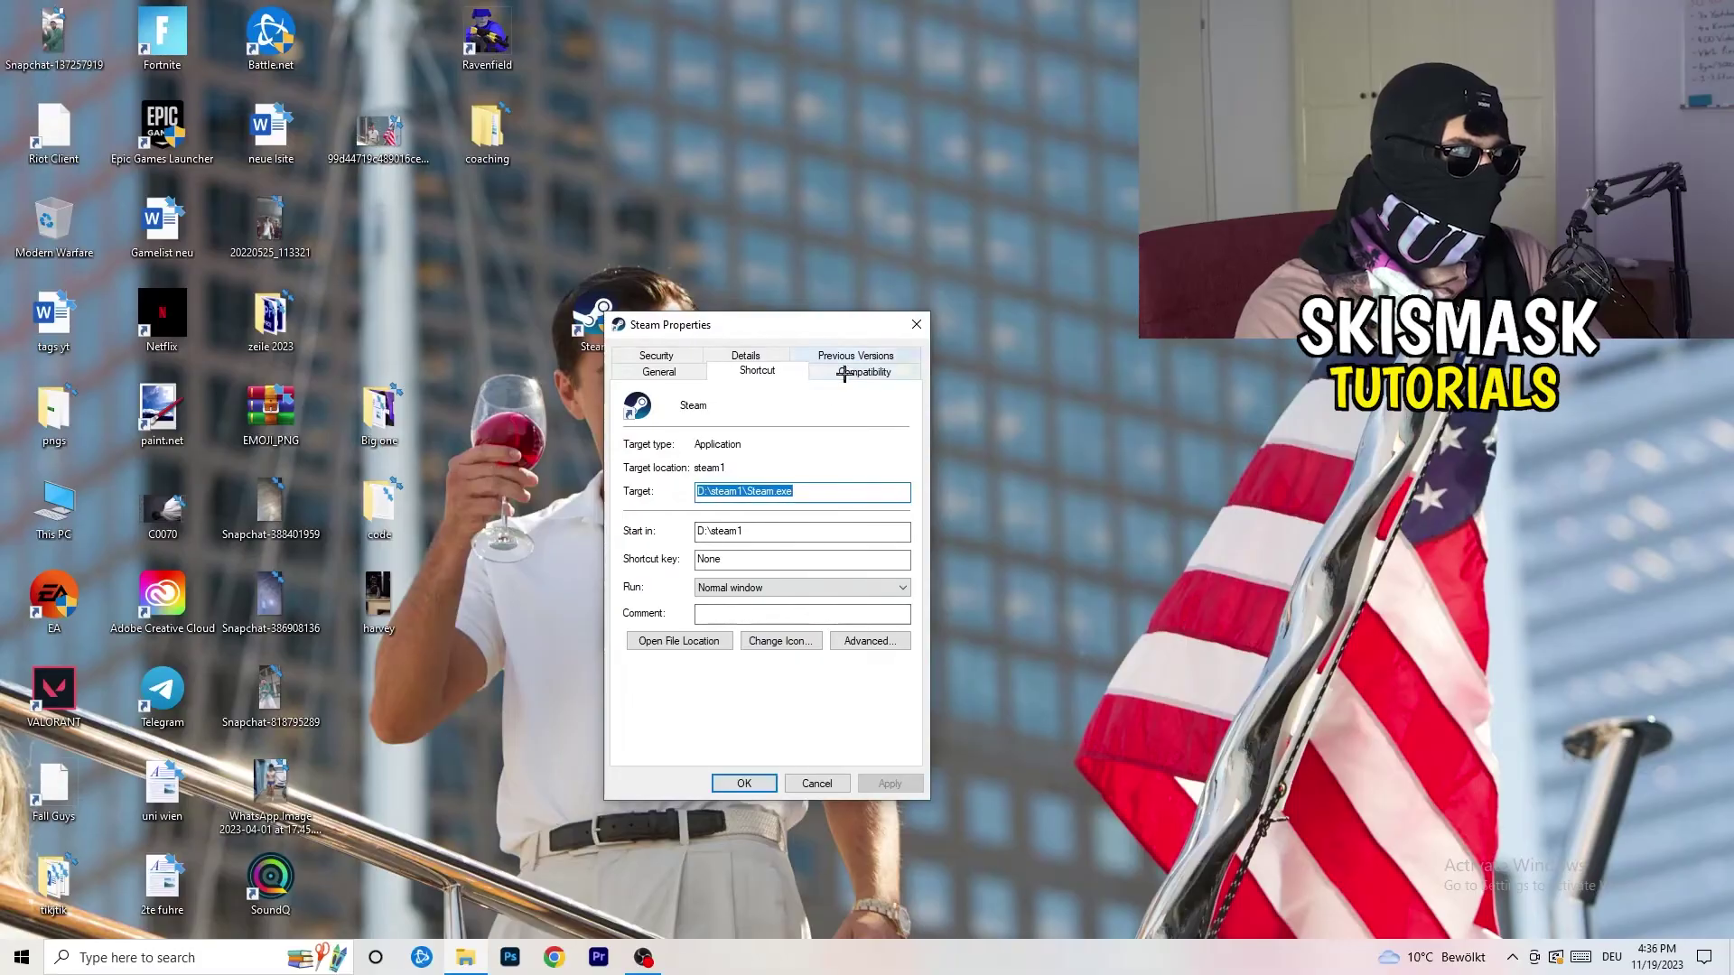
pyautogui.click(844, 374)
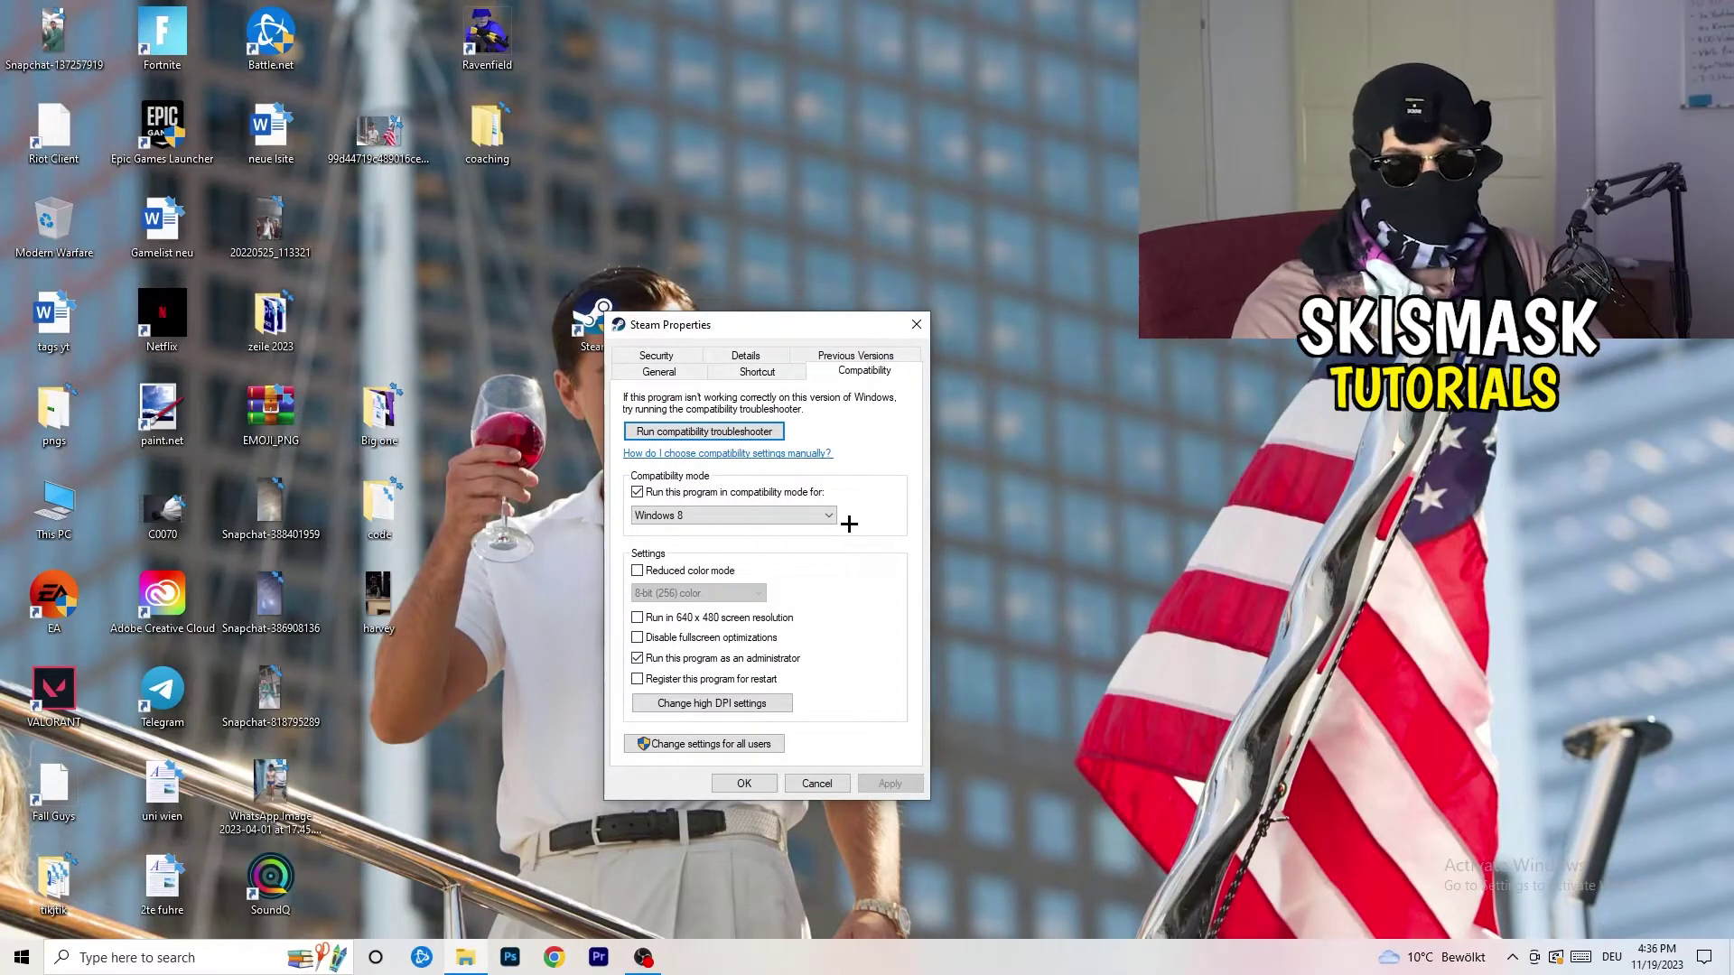
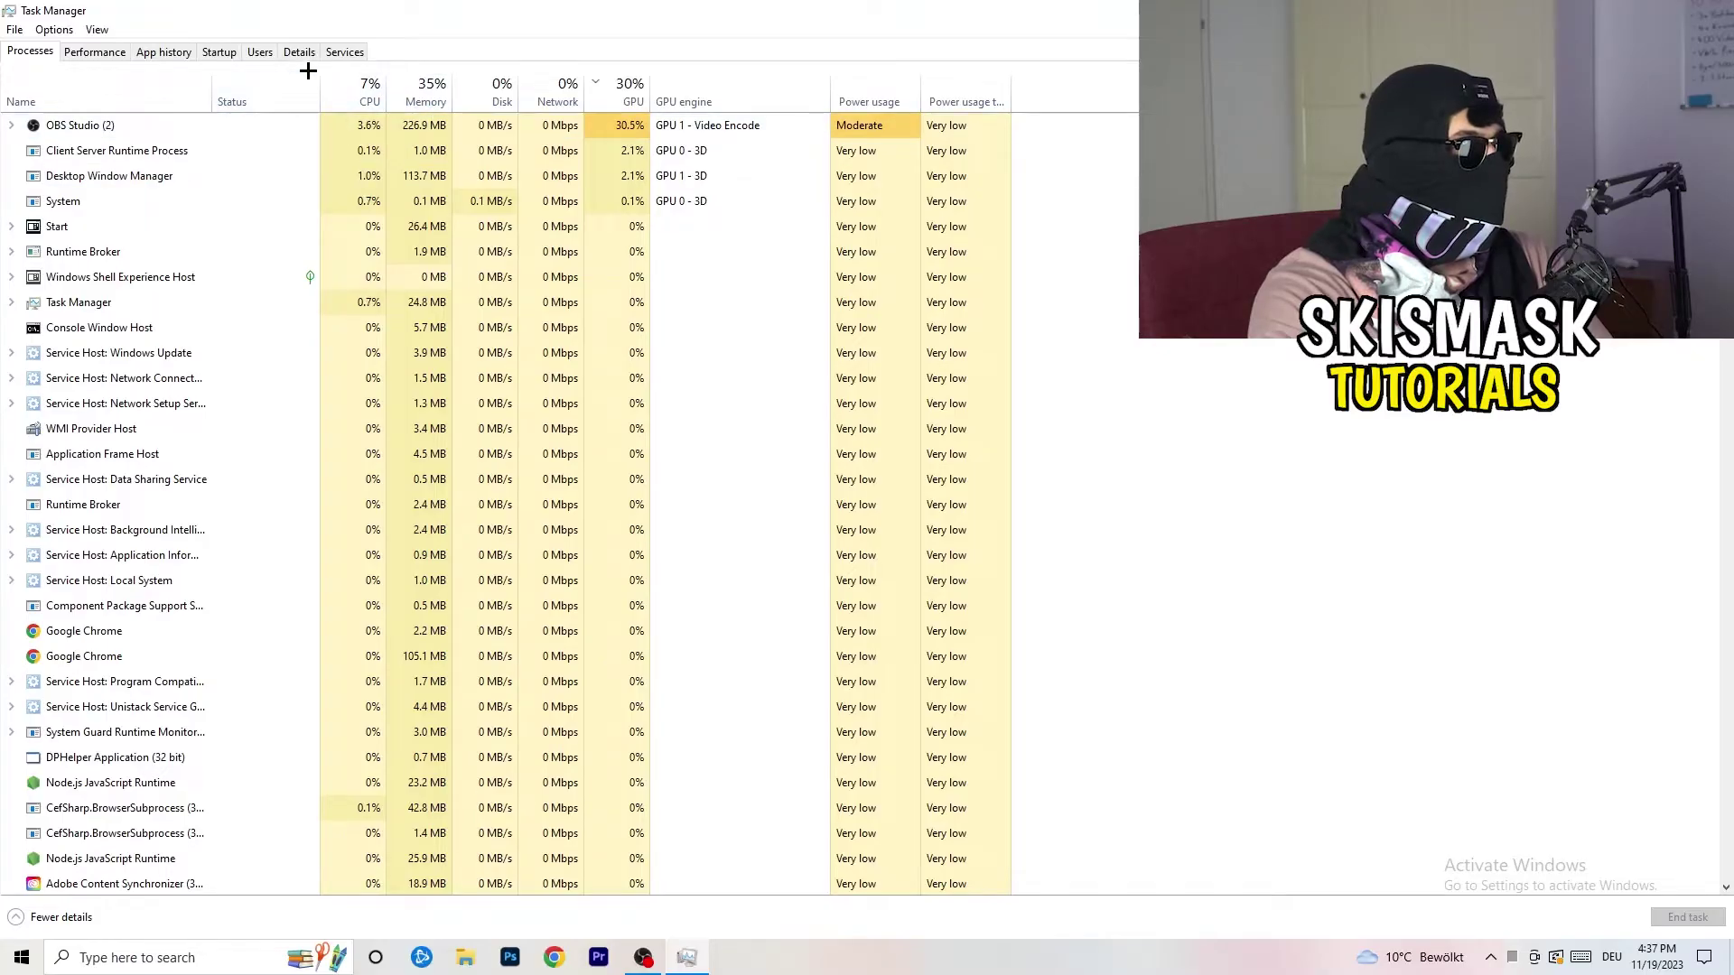
# - Switch to Task Manager's detailed process list and examine the priority options for the second Creative Cloud UI Helper process
pyautogui.click(299, 52)
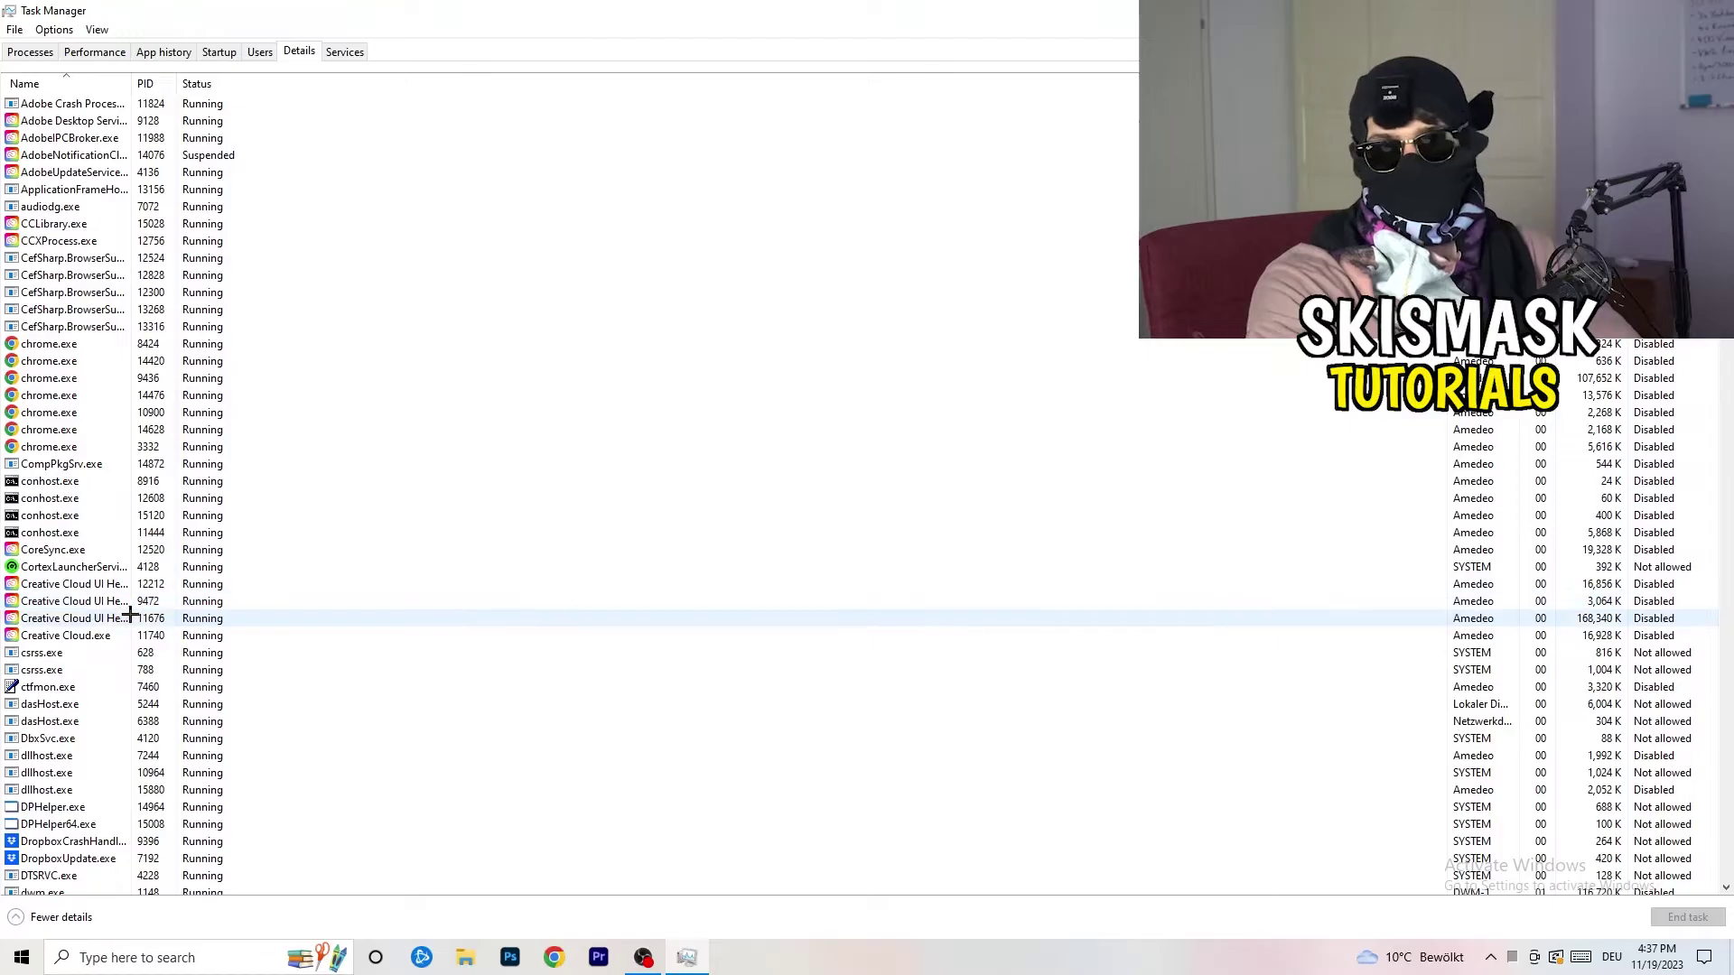
pyautogui.rightClick(52, 601)
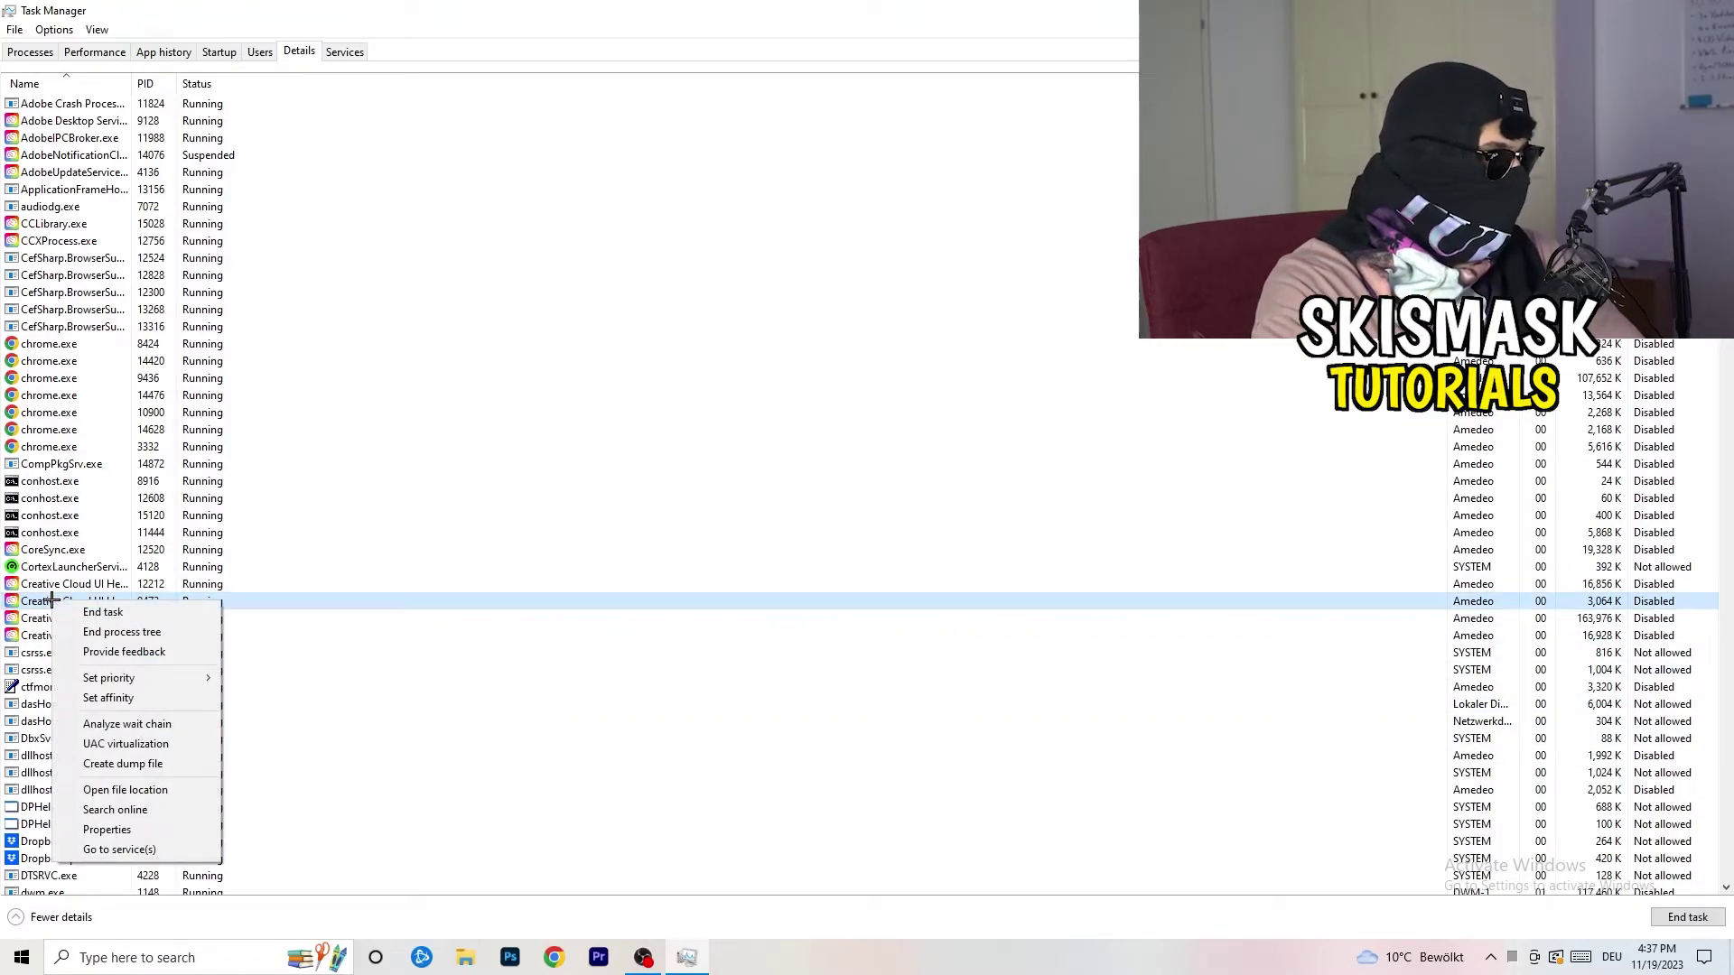
pyautogui.moveTo(109, 682)
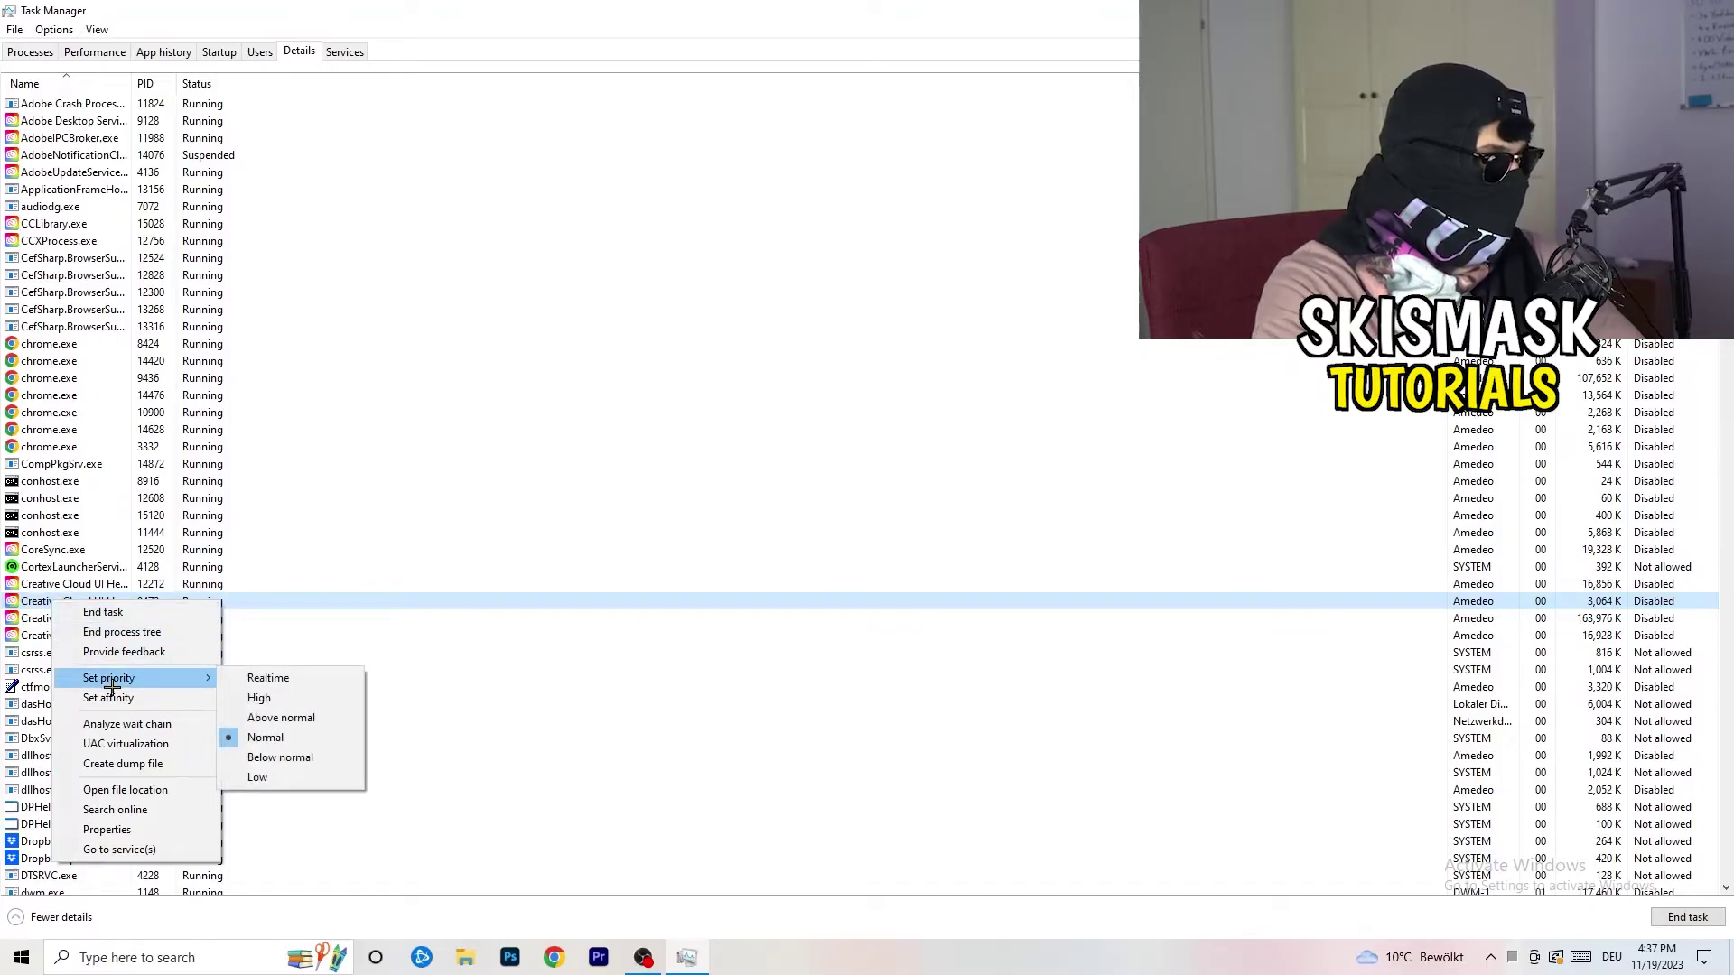